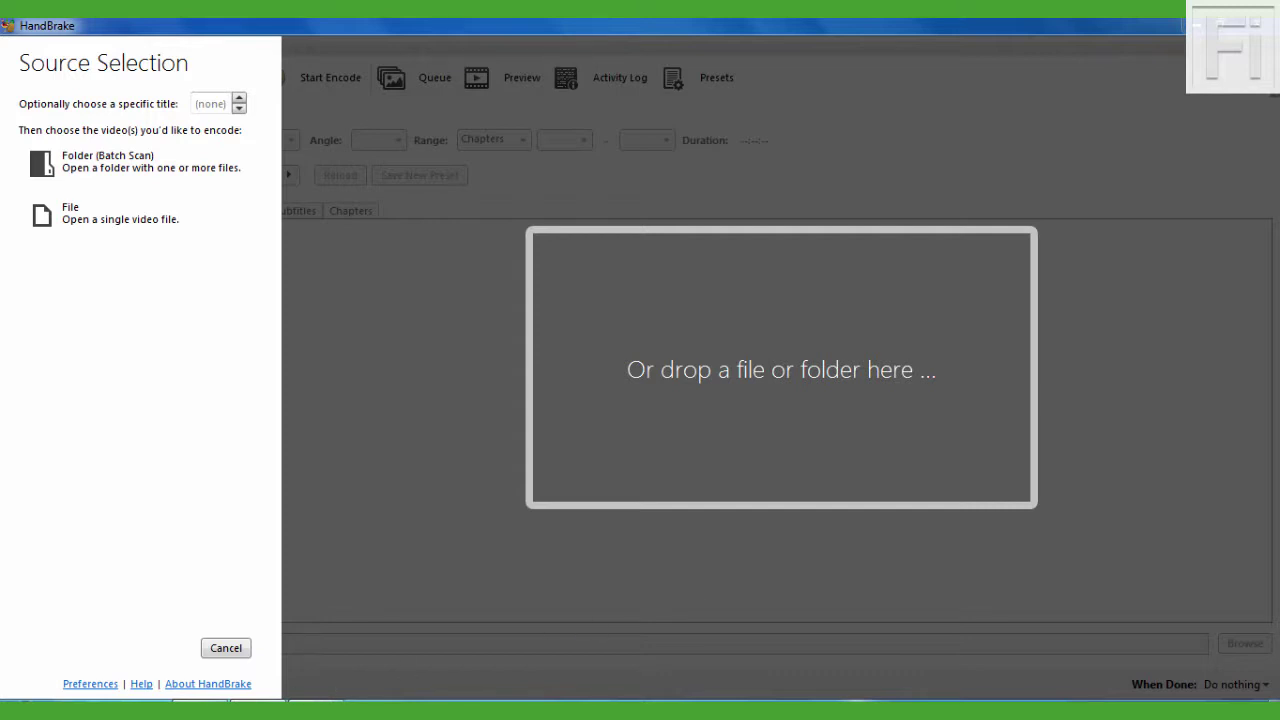
- Drag the [UPDATE] Easily Download YouTube Subtitles as Transcripts mp4 from Explorer into HandBrake as the source
click(70, 212)
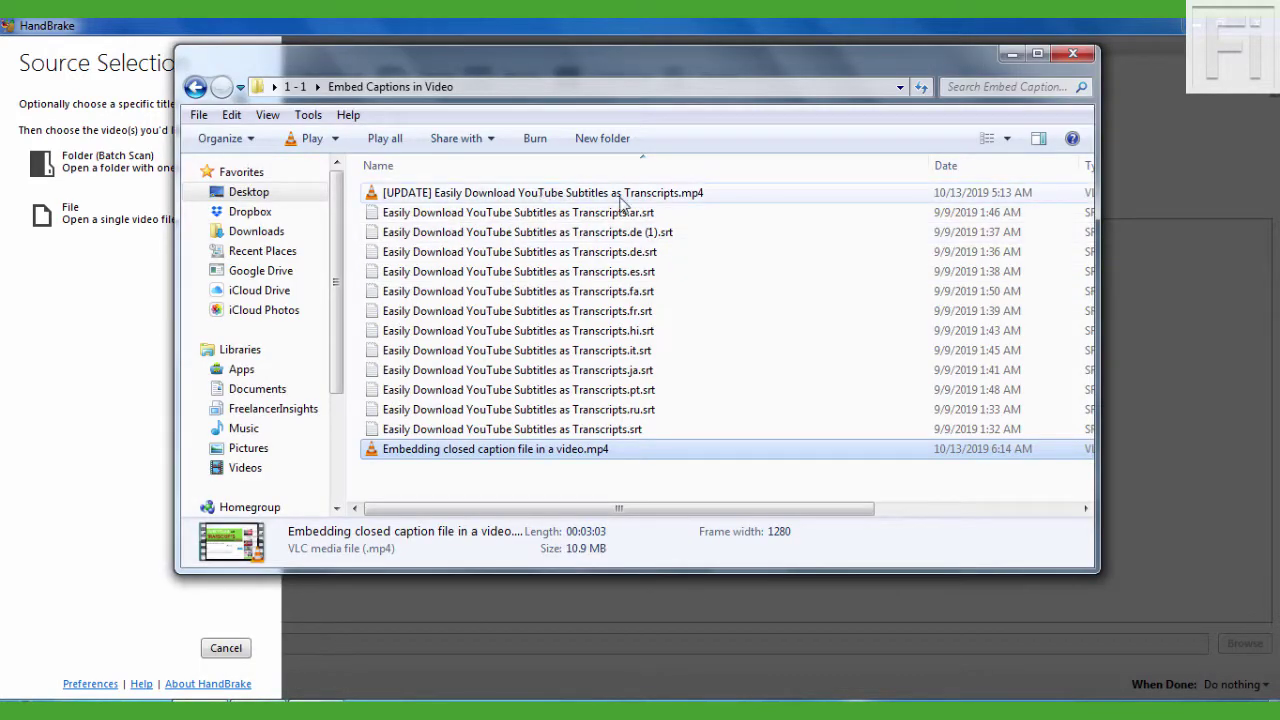
drag(416, 61, 989, 161)
drag(1000, 289, 681, 345)
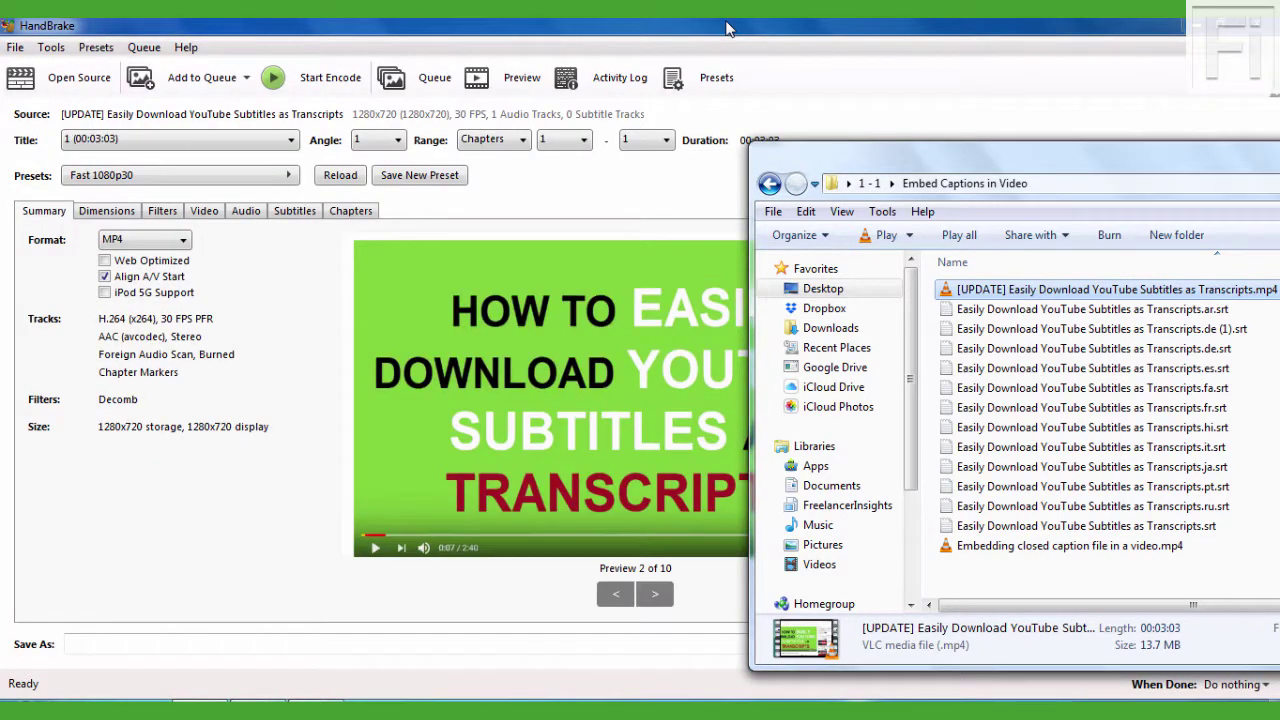
click(727, 29)
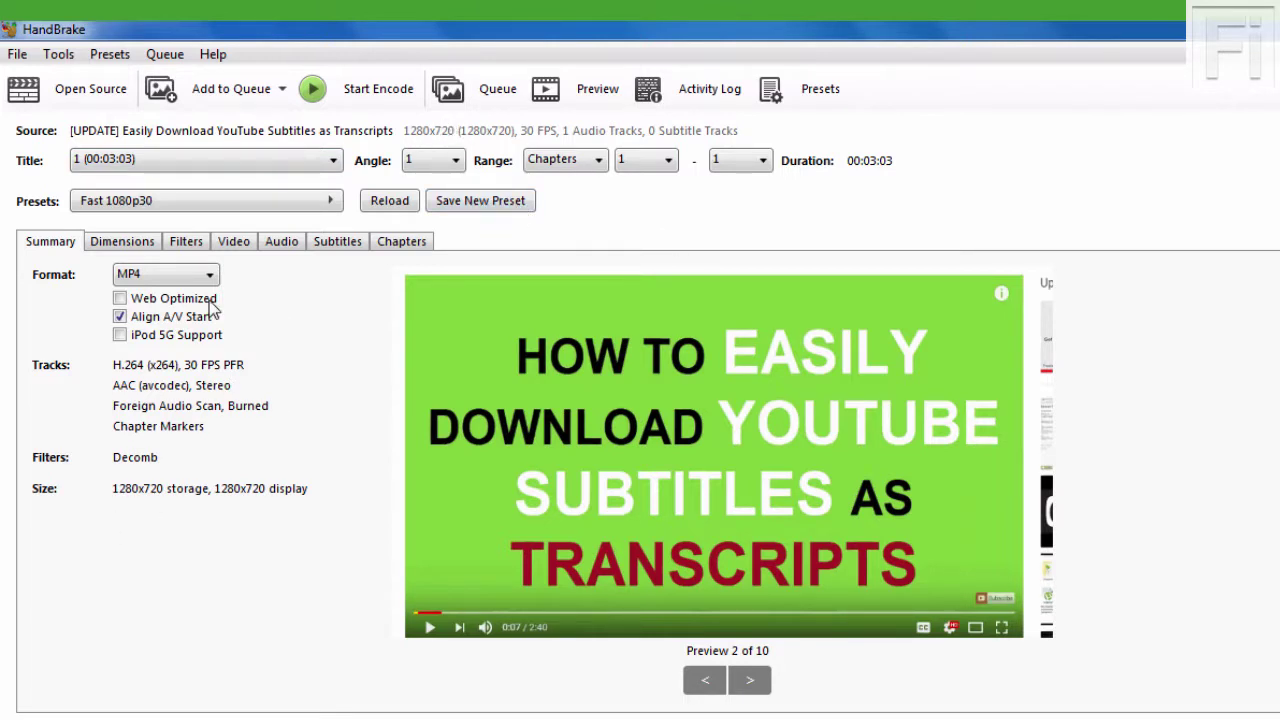
- Switch the encode to the General Fast 720p30 preset and view the subtitle track list
click(233, 204)
mouse_move(466, 206)
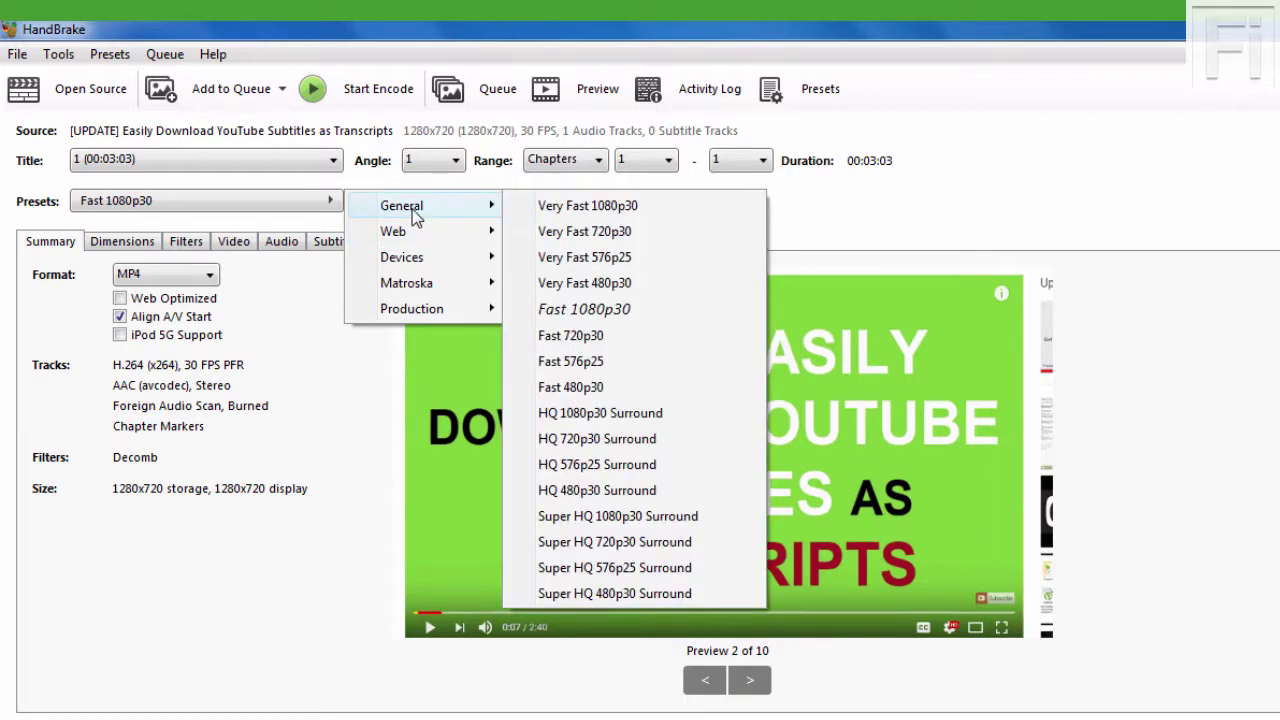
click(585, 345)
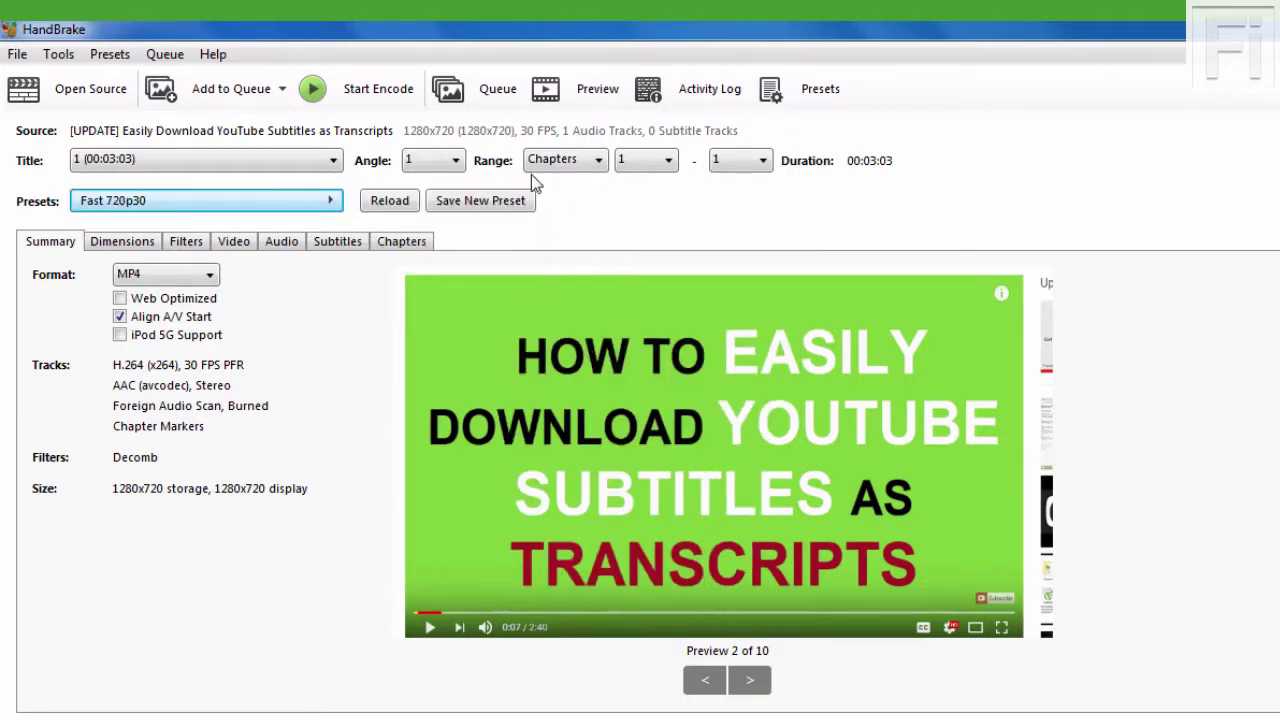
click(328, 246)
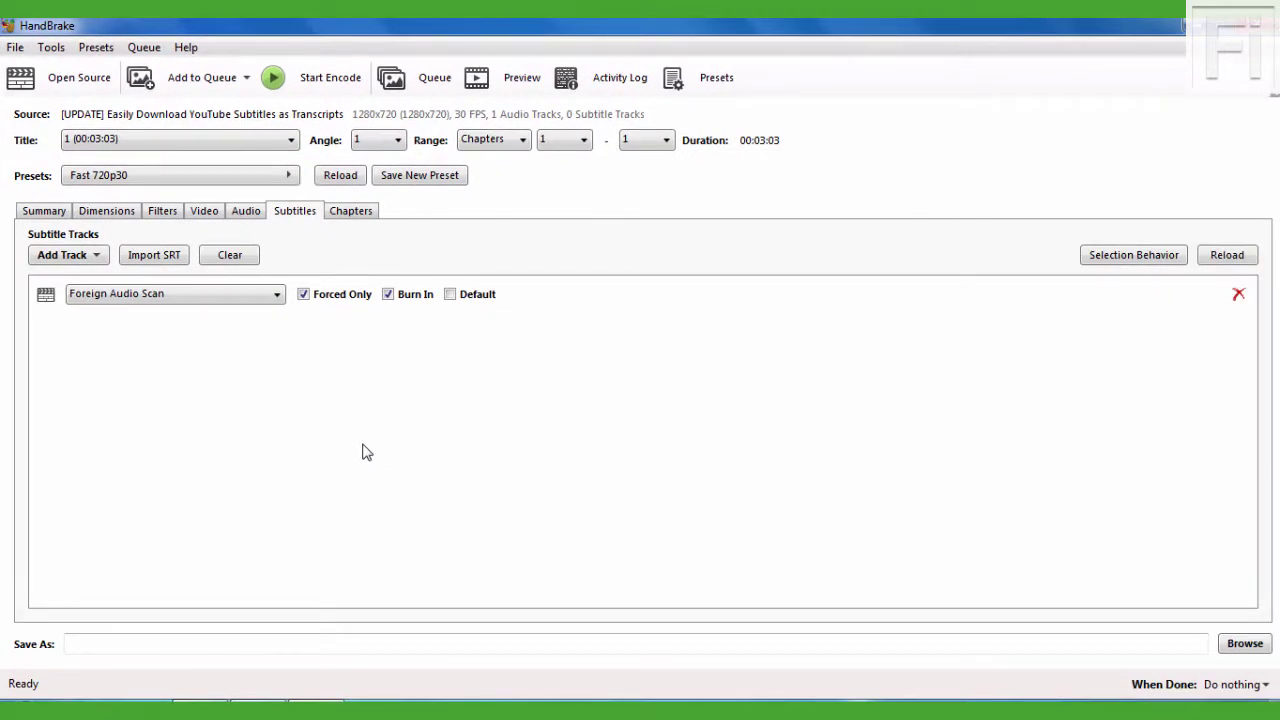
click(365, 452)
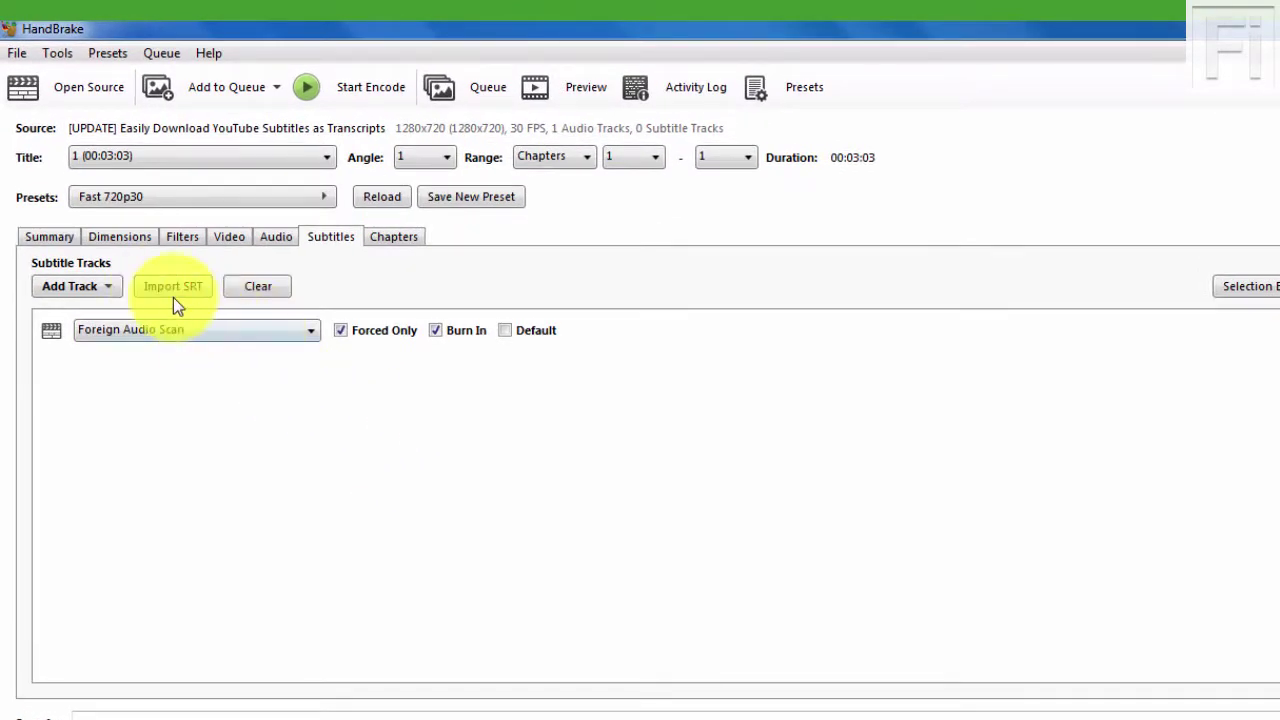
- Browse the available SRT files and import the Japanese .ja.srt file as a subtitle track
click(170, 288)
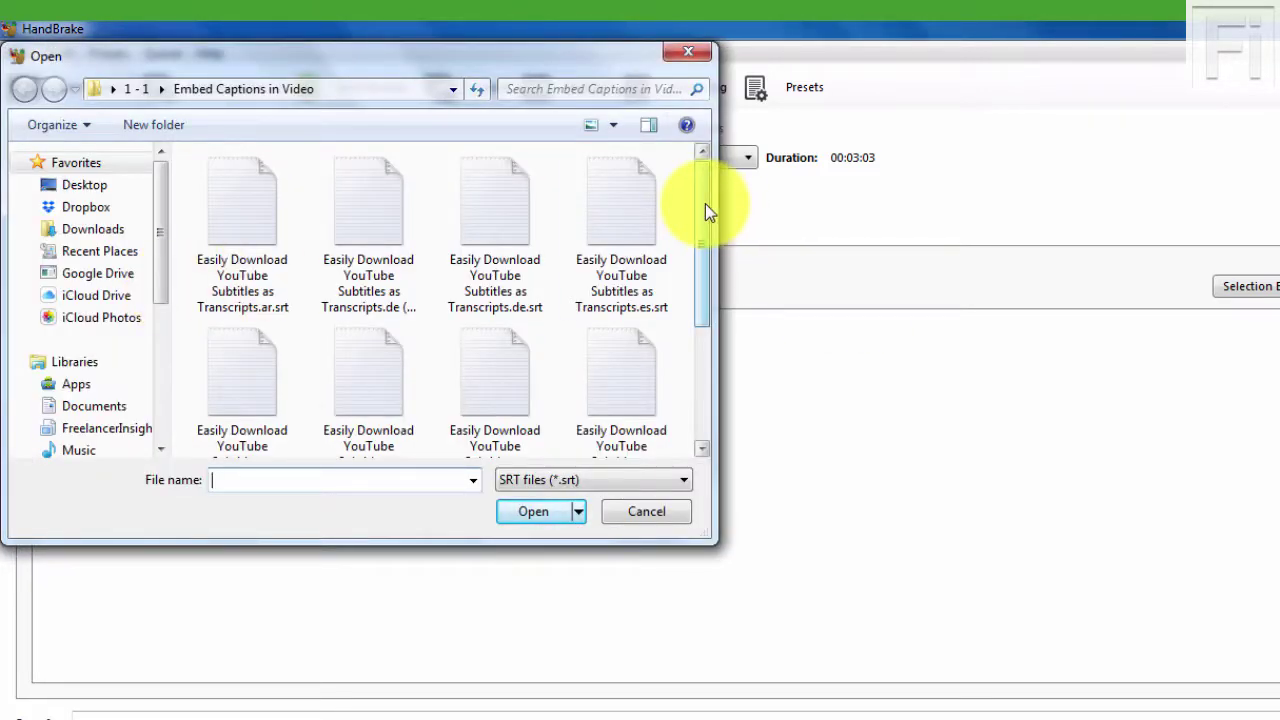
click(258, 280)
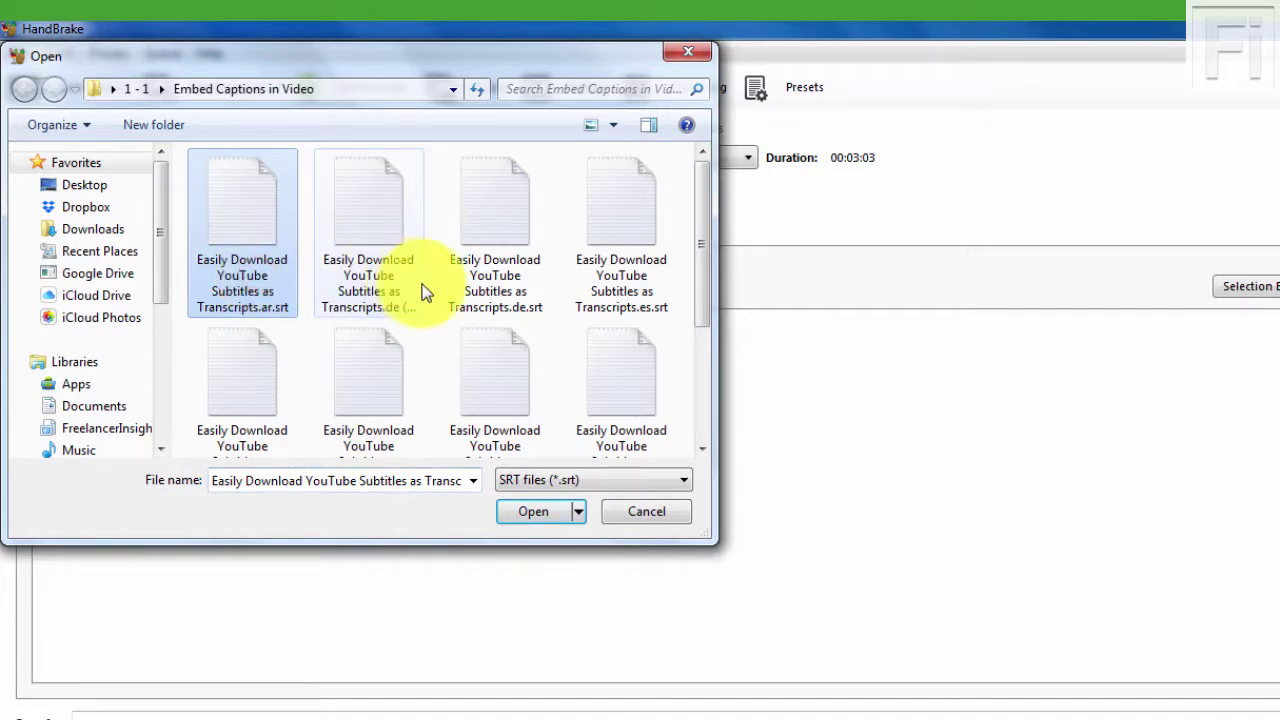
click(640, 290)
click(247, 373)
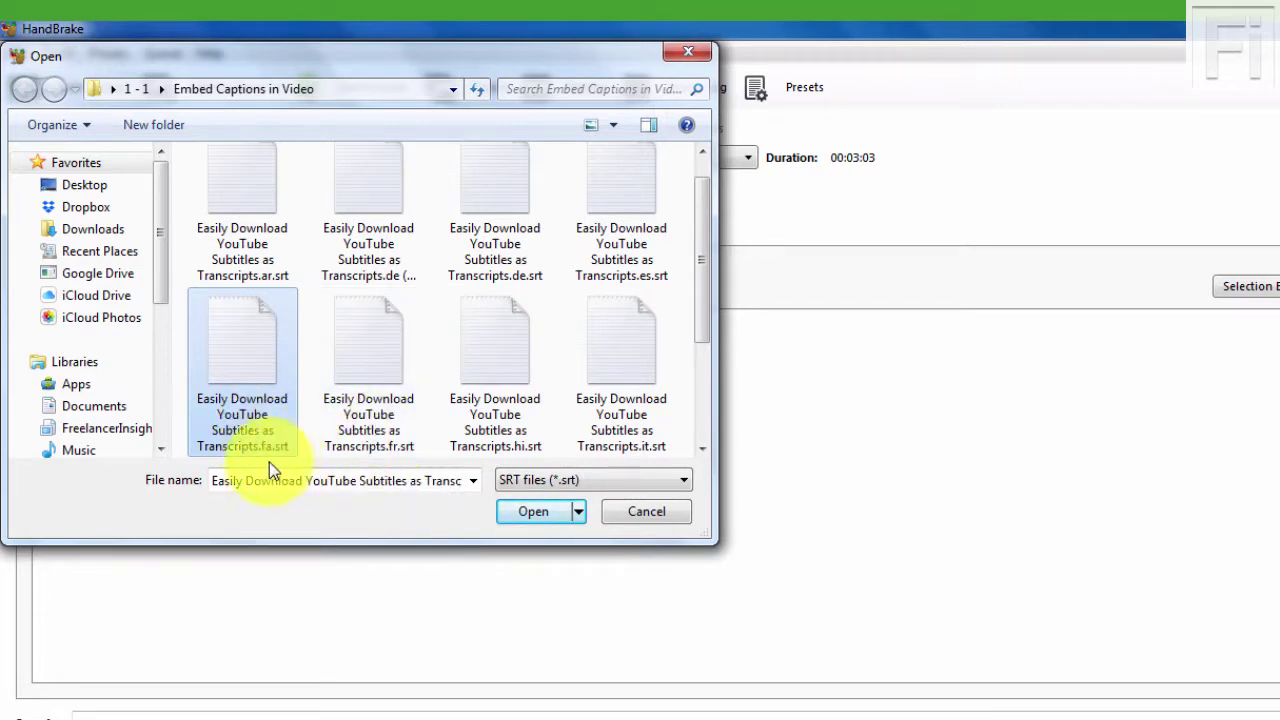
click(381, 435)
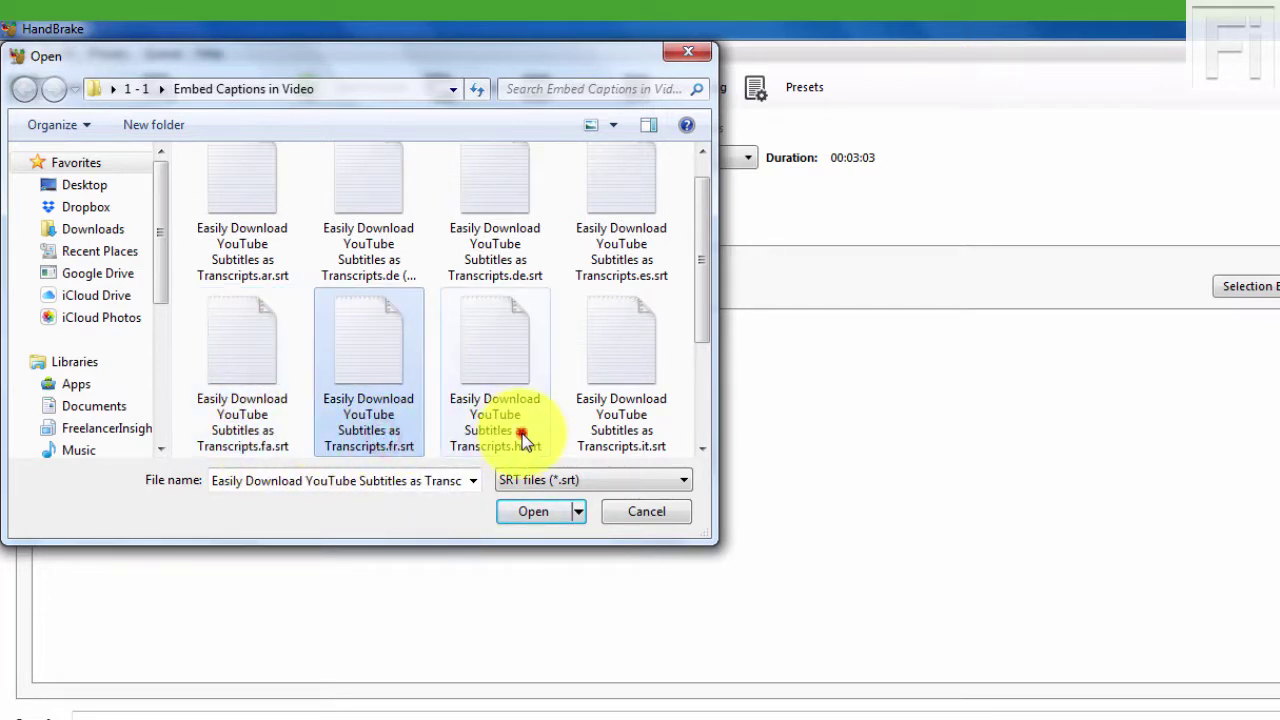
click(516, 431)
click(660, 438)
drag(703, 280, 709, 405)
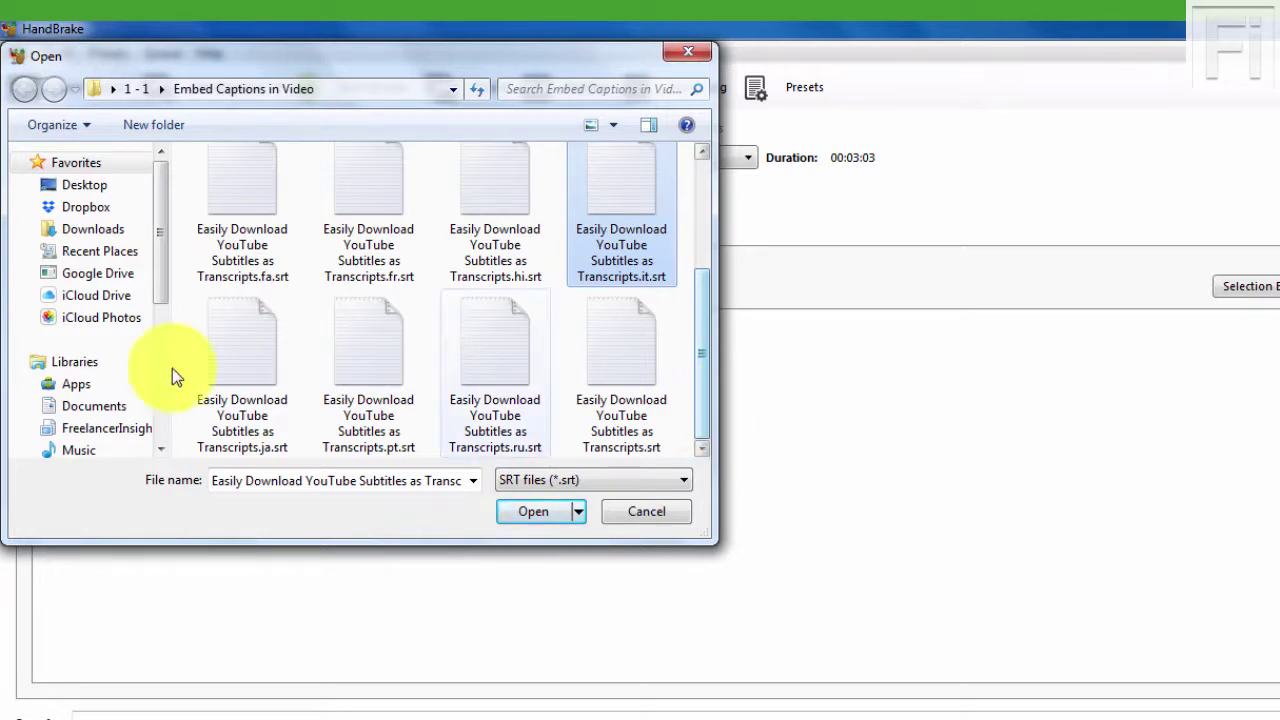
click(252, 418)
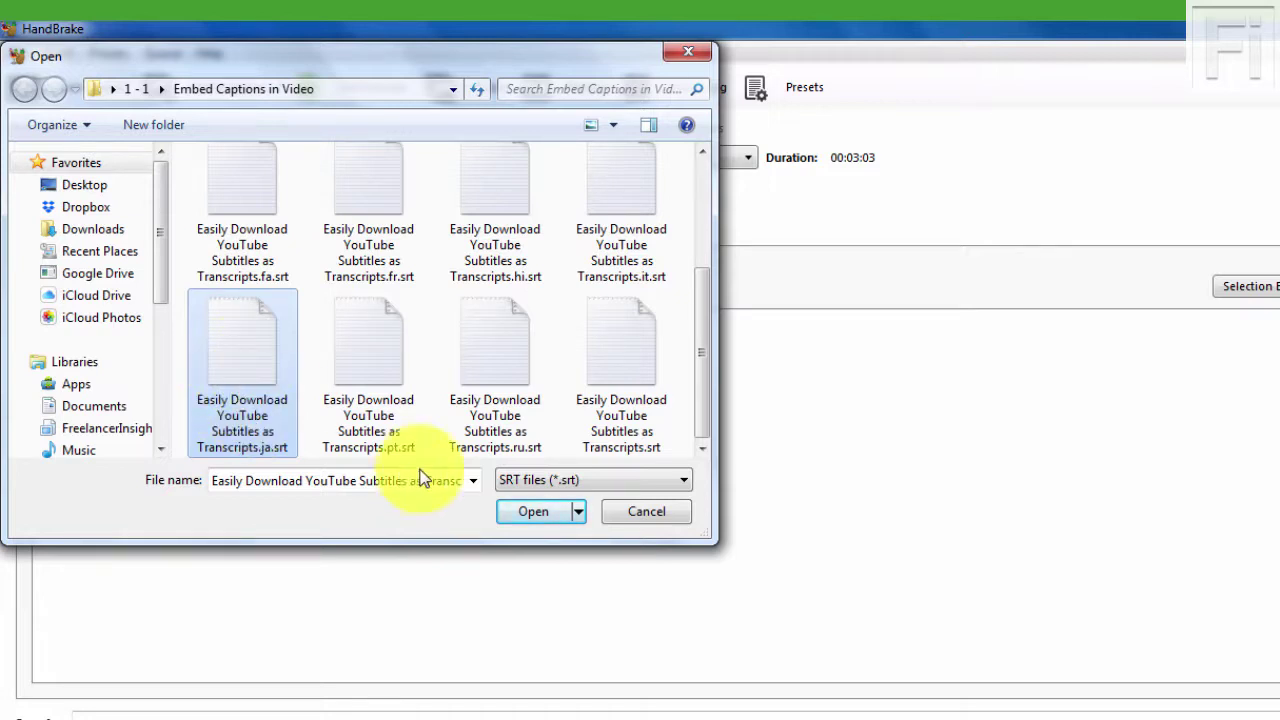
click(533, 512)
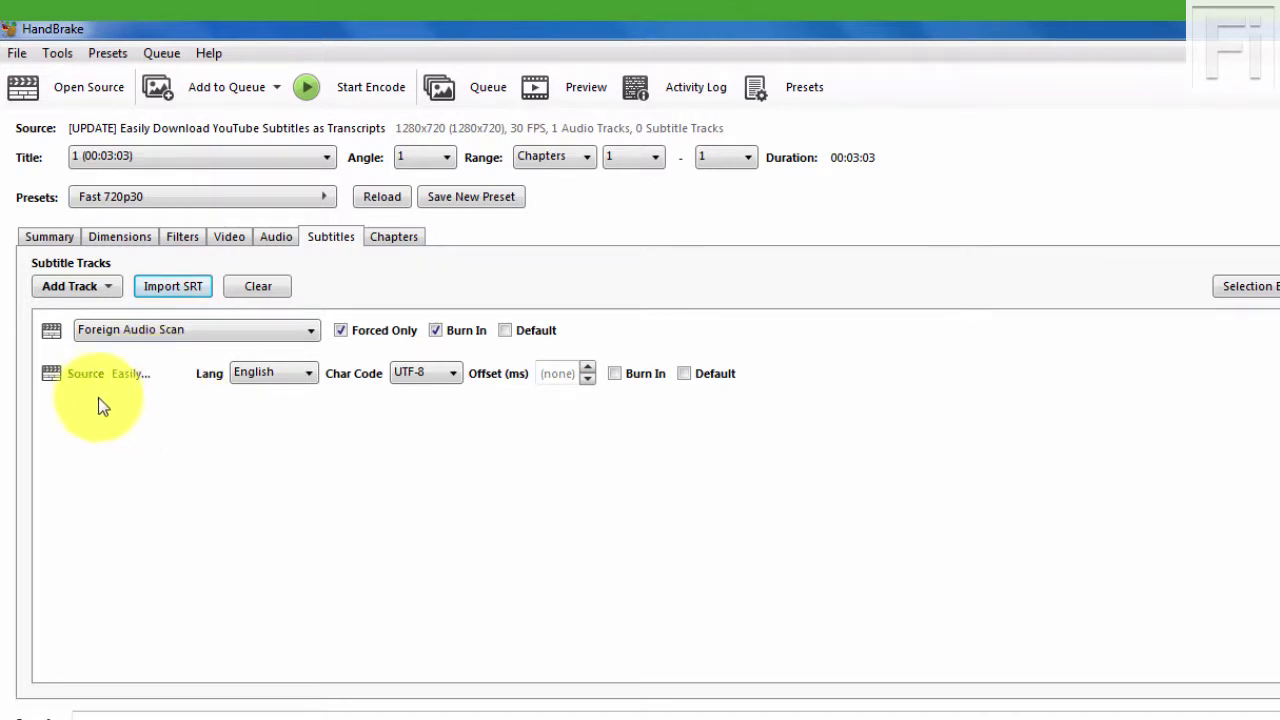
- Label the imported .ja.srt track as Japanese, leaving its character code at UTF-8
click(311, 372)
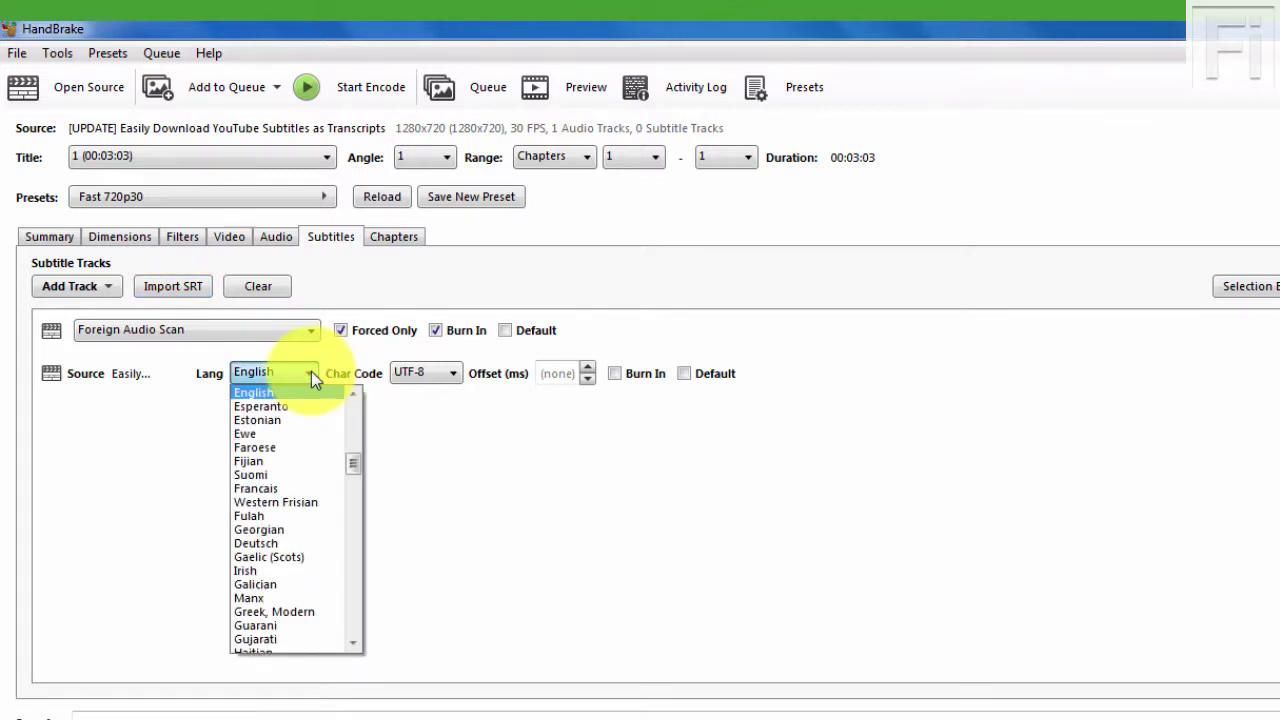
key(j)
key(Down)
key(Return)
click(452, 377)
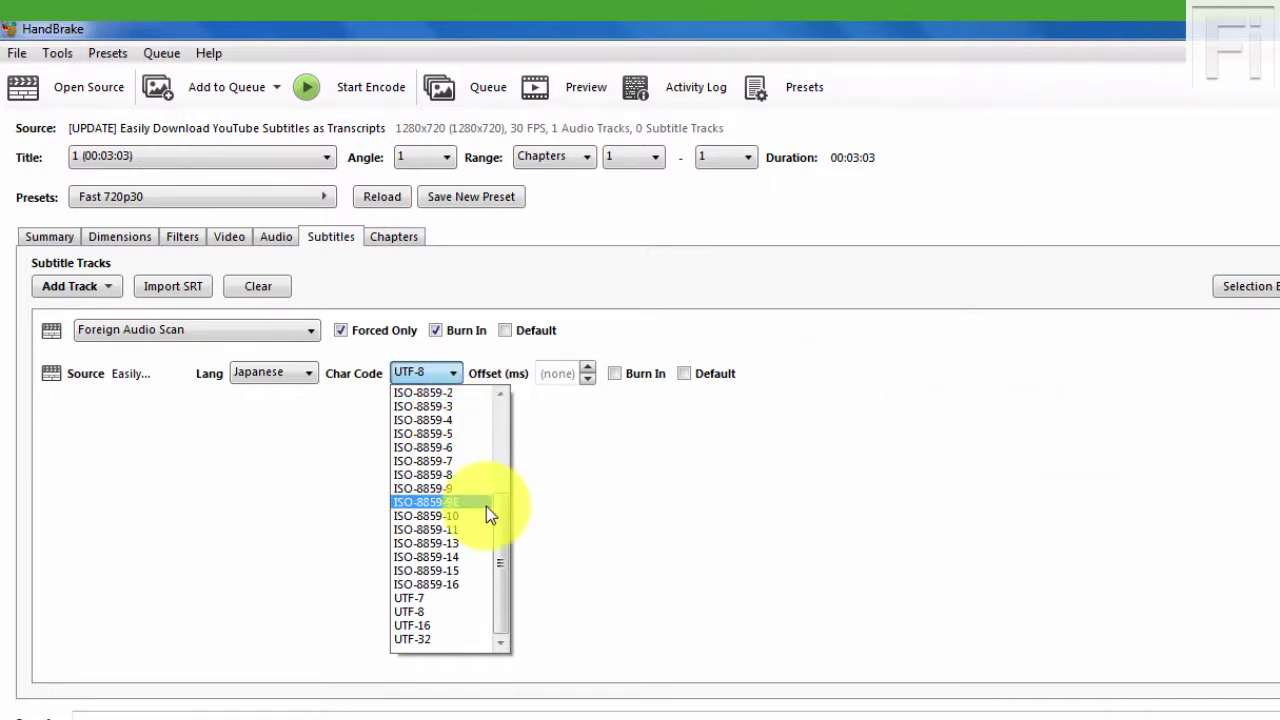
drag(504, 536, 502, 607)
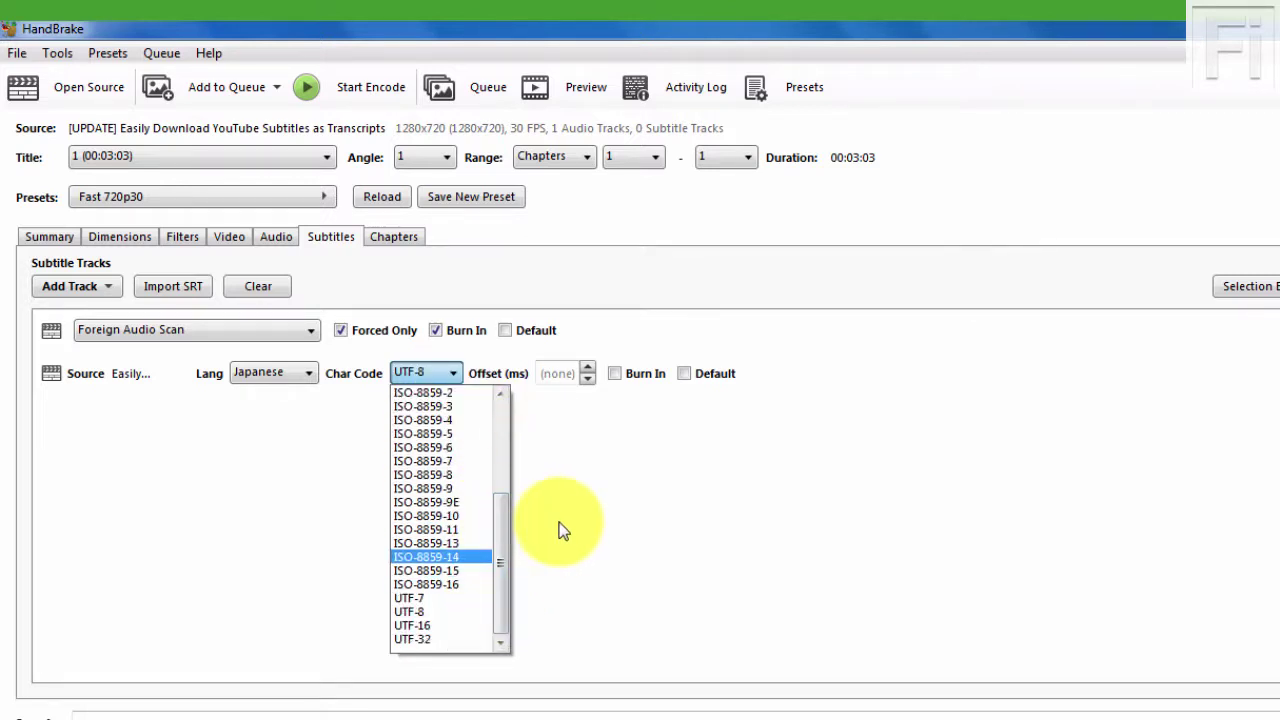
click(1149, 463)
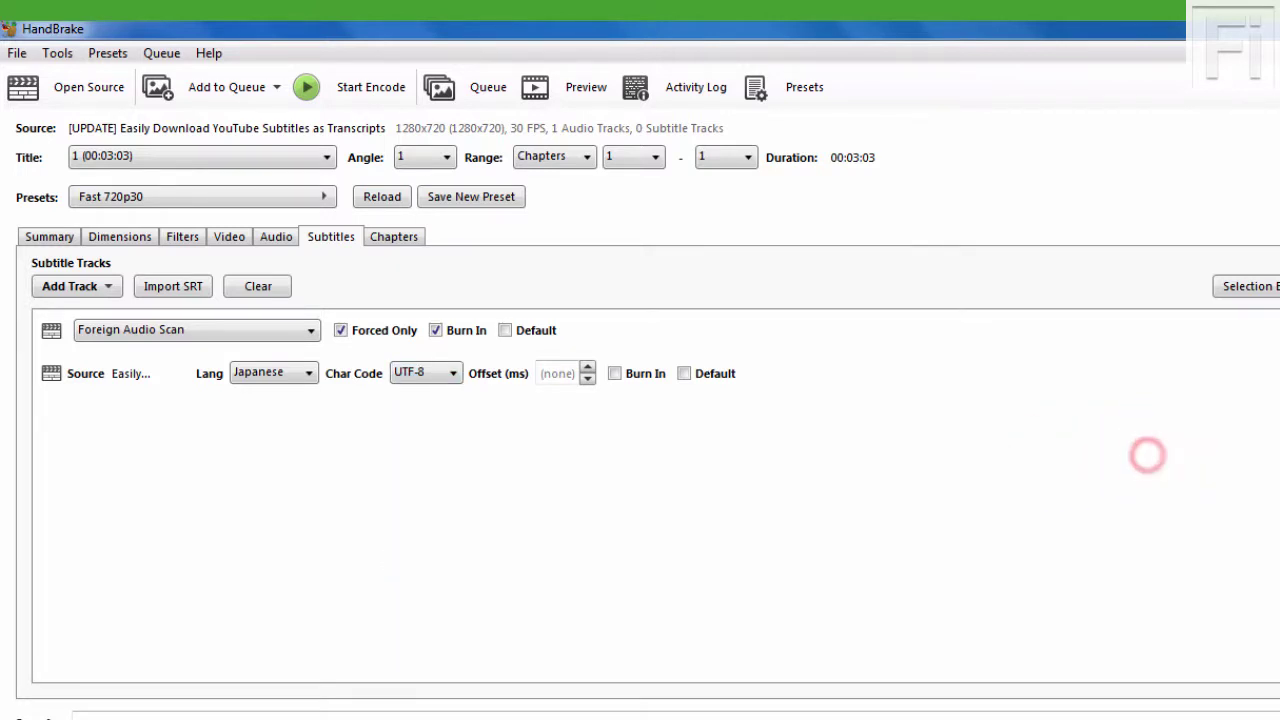
- Import the untagged Transcripts.srt file as an English subtitle track
click(168, 285)
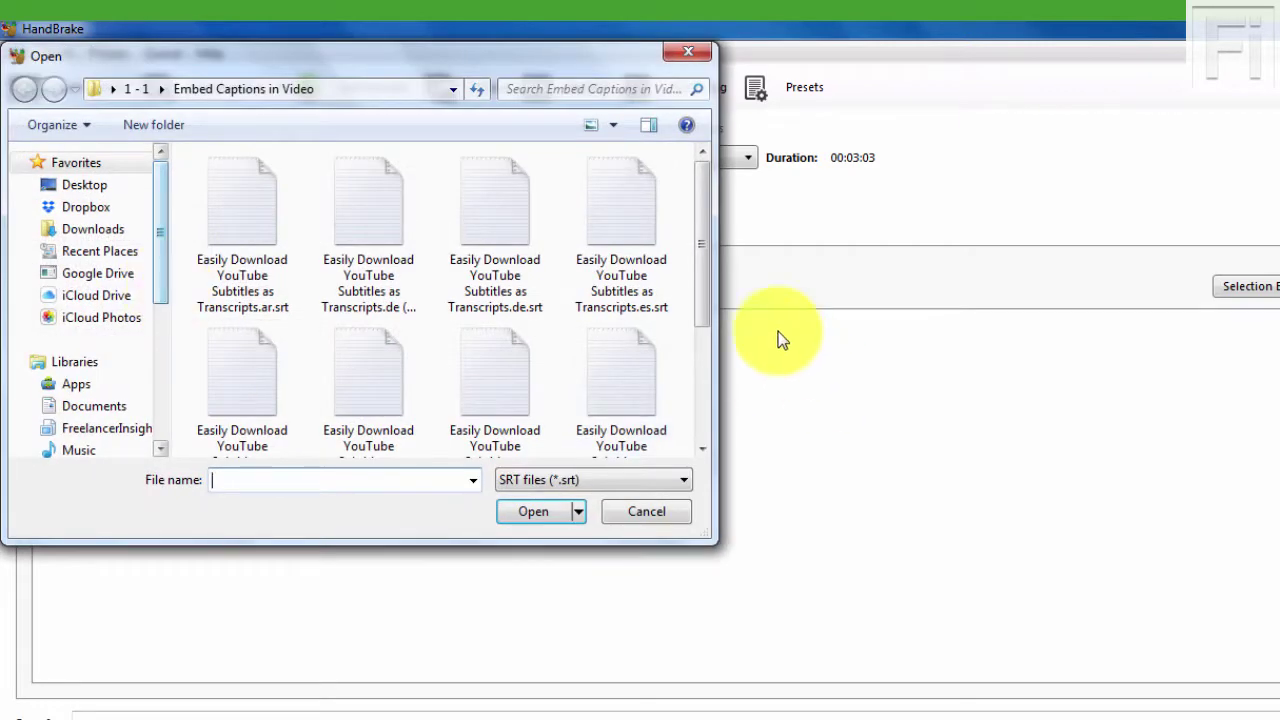
drag(705, 262, 705, 415)
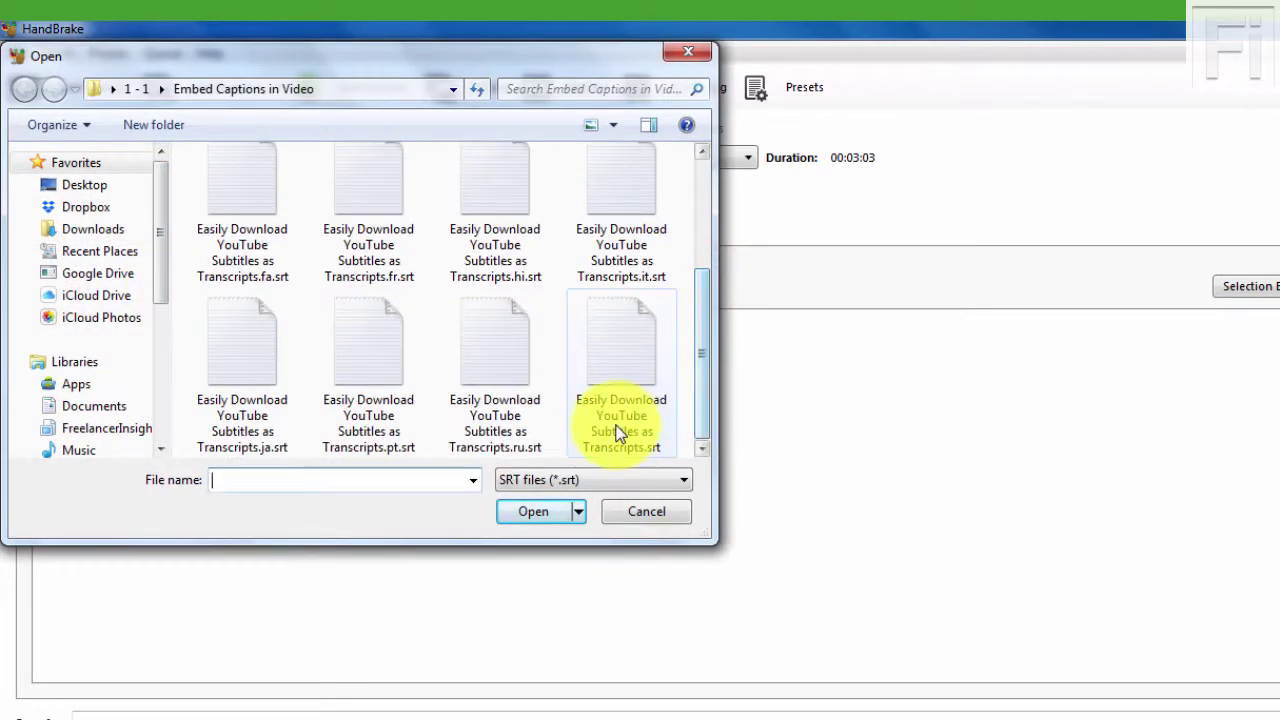
click(617, 432)
click(530, 516)
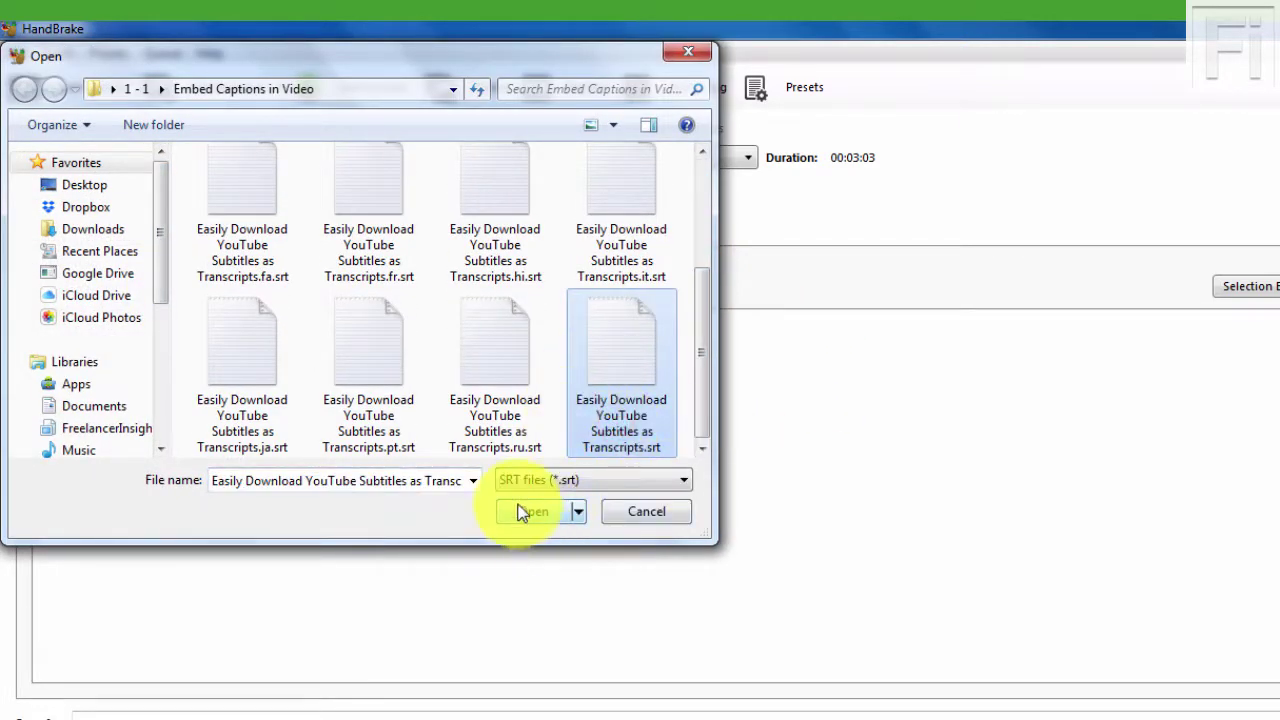
click(524, 512)
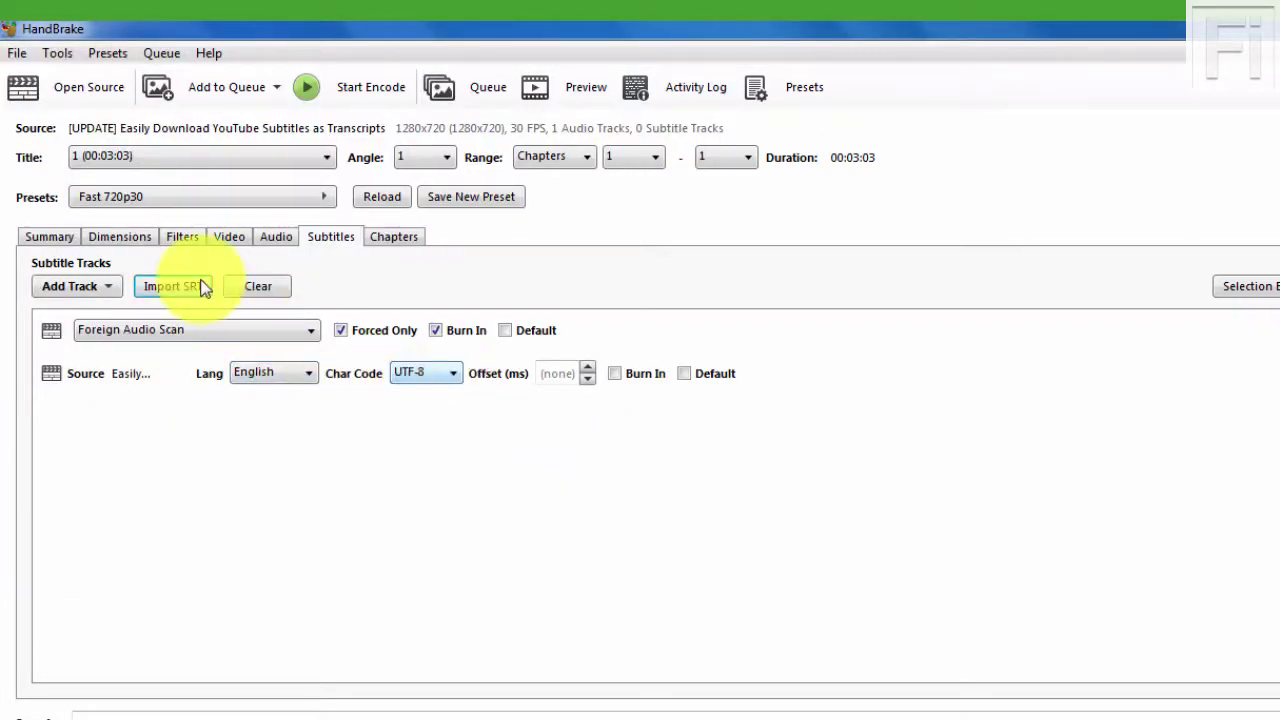
- Import the French .fr.srt file as a second track labelled Francais
click(175, 285)
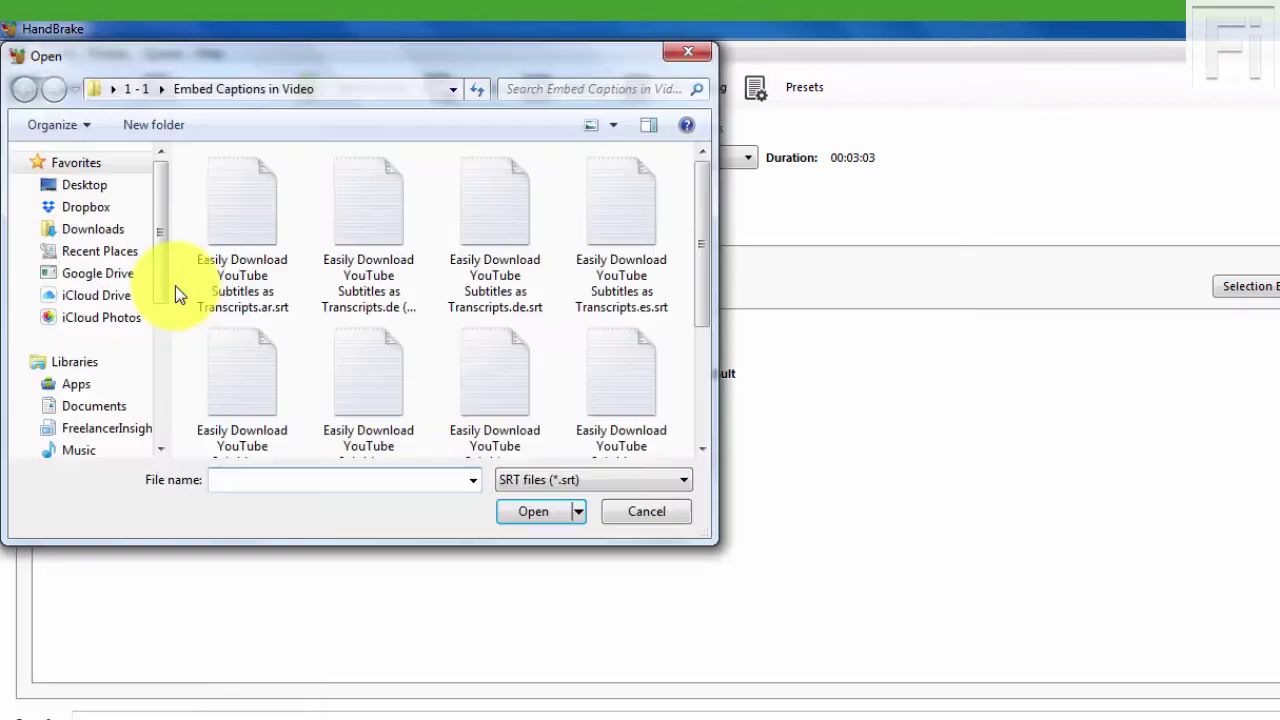
drag(705, 298, 710, 375)
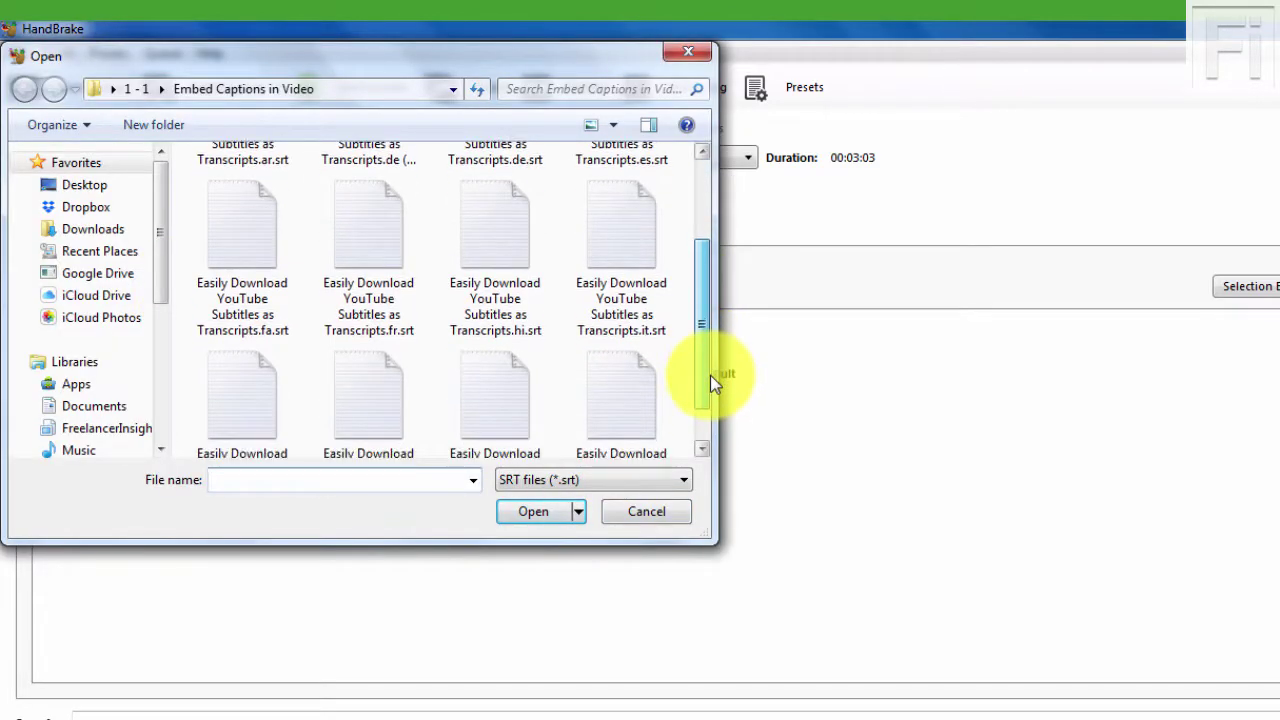
click(374, 278)
click(524, 515)
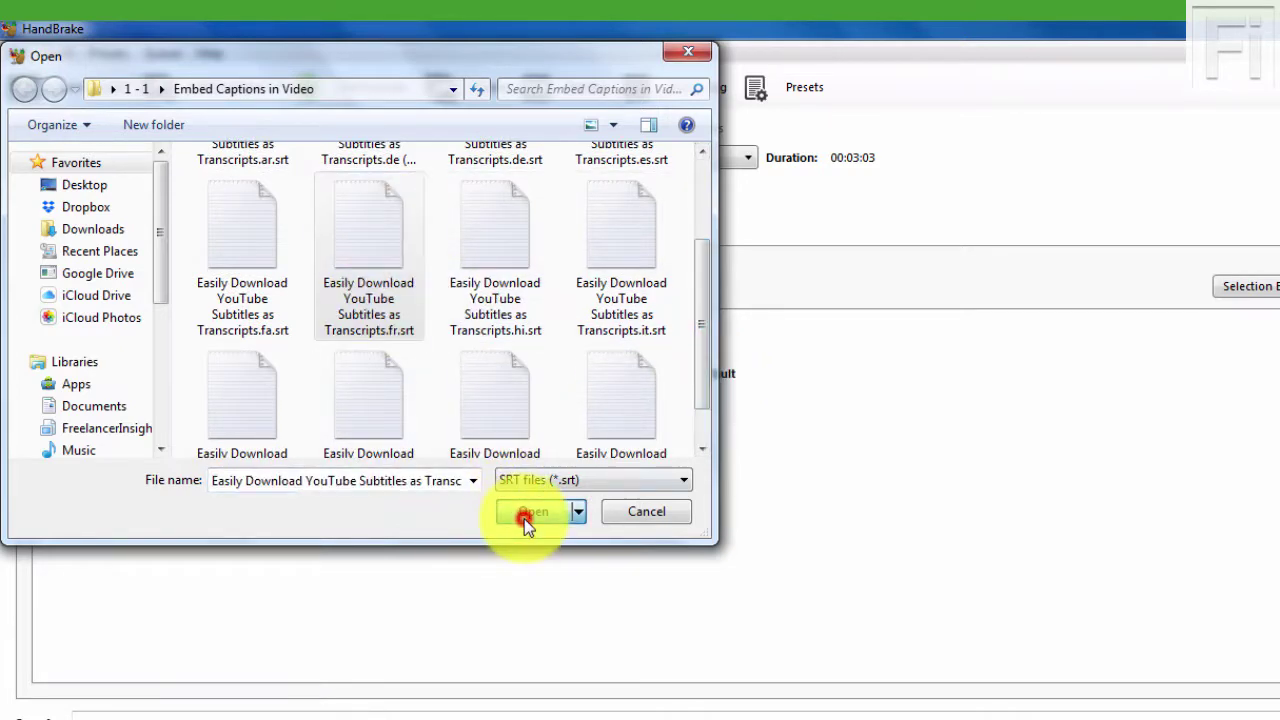
click(286, 412)
key(f)
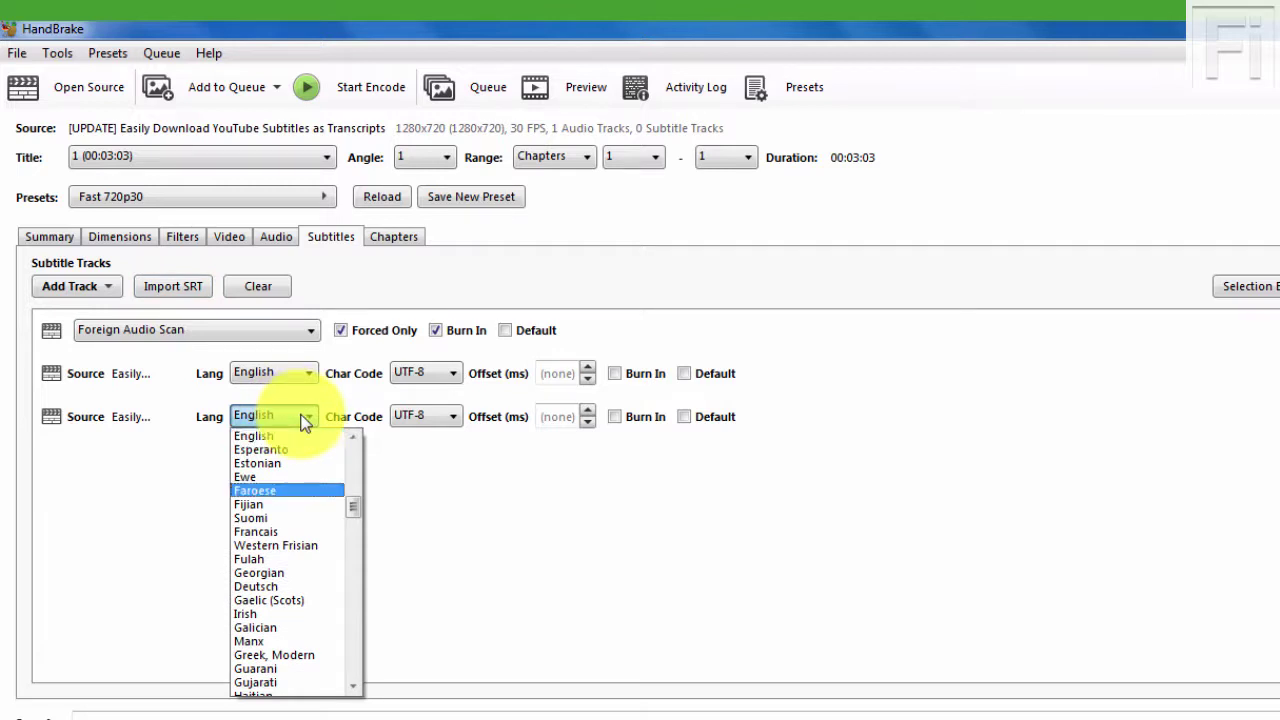
click(260, 531)
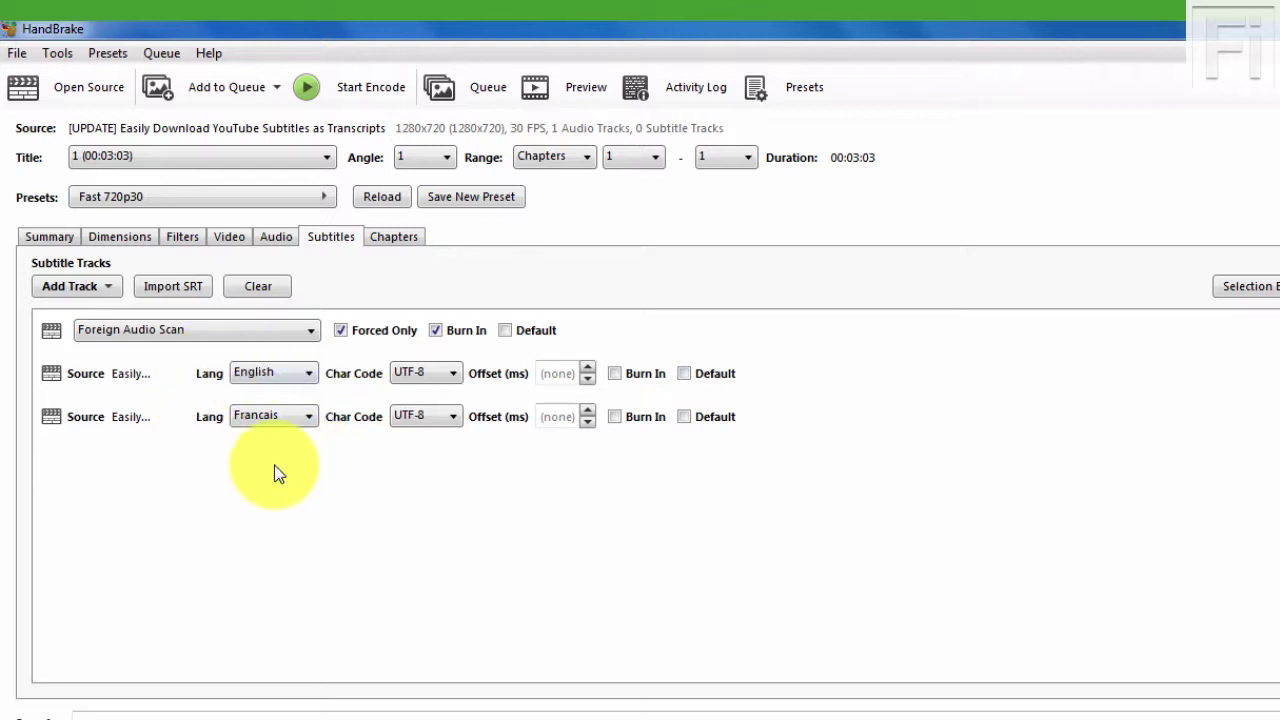
- Import the Portuguese pt.srt file as a third subtitle track
click(172, 286)
drag(701, 255, 688, 437)
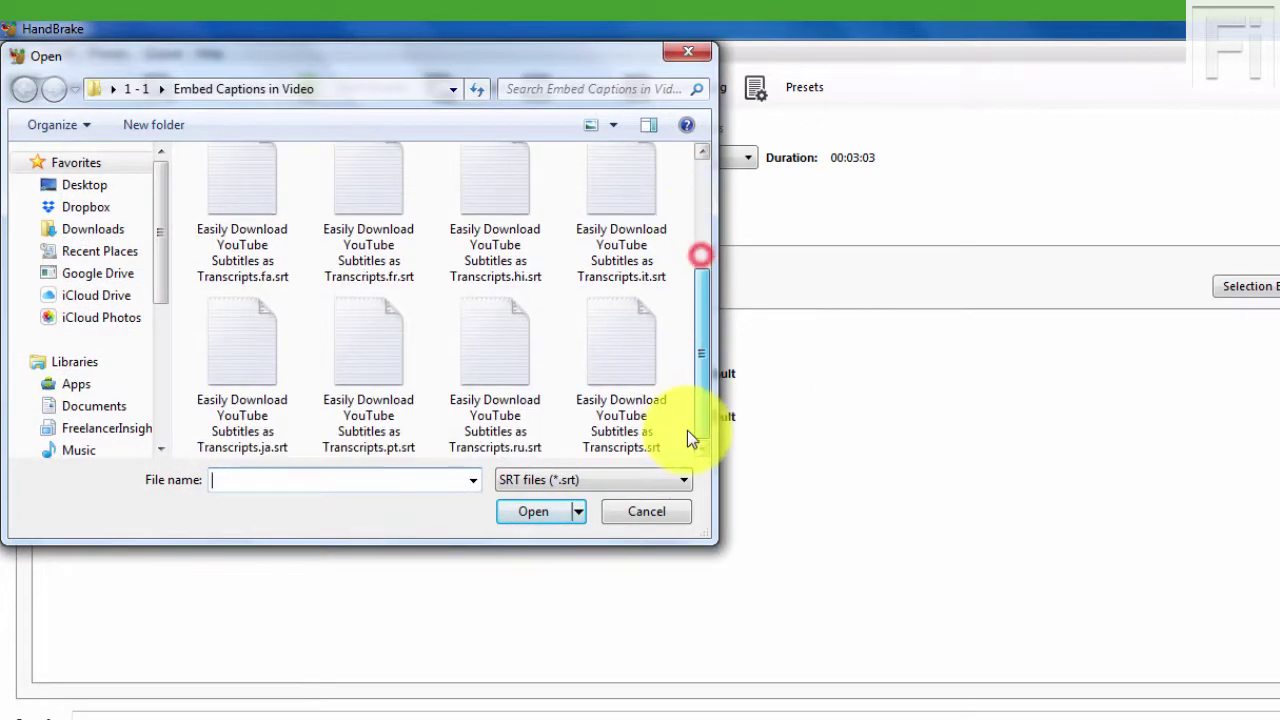
click(347, 393)
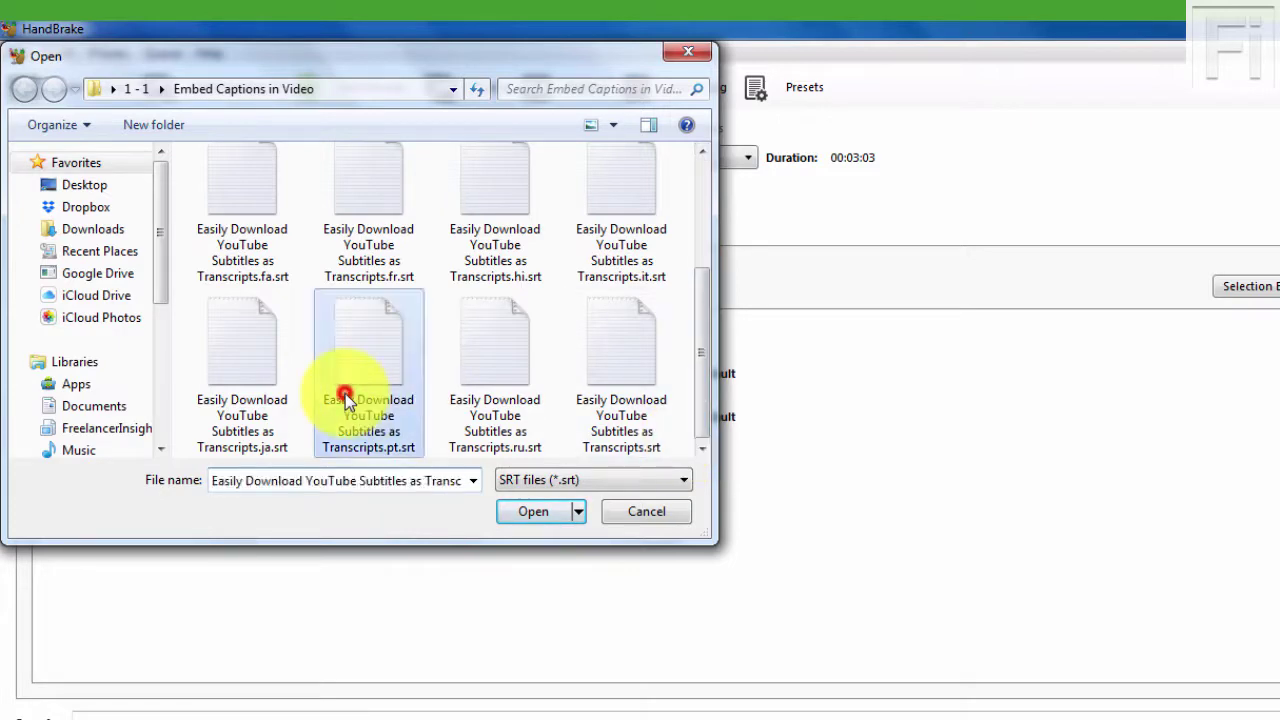
click(524, 517)
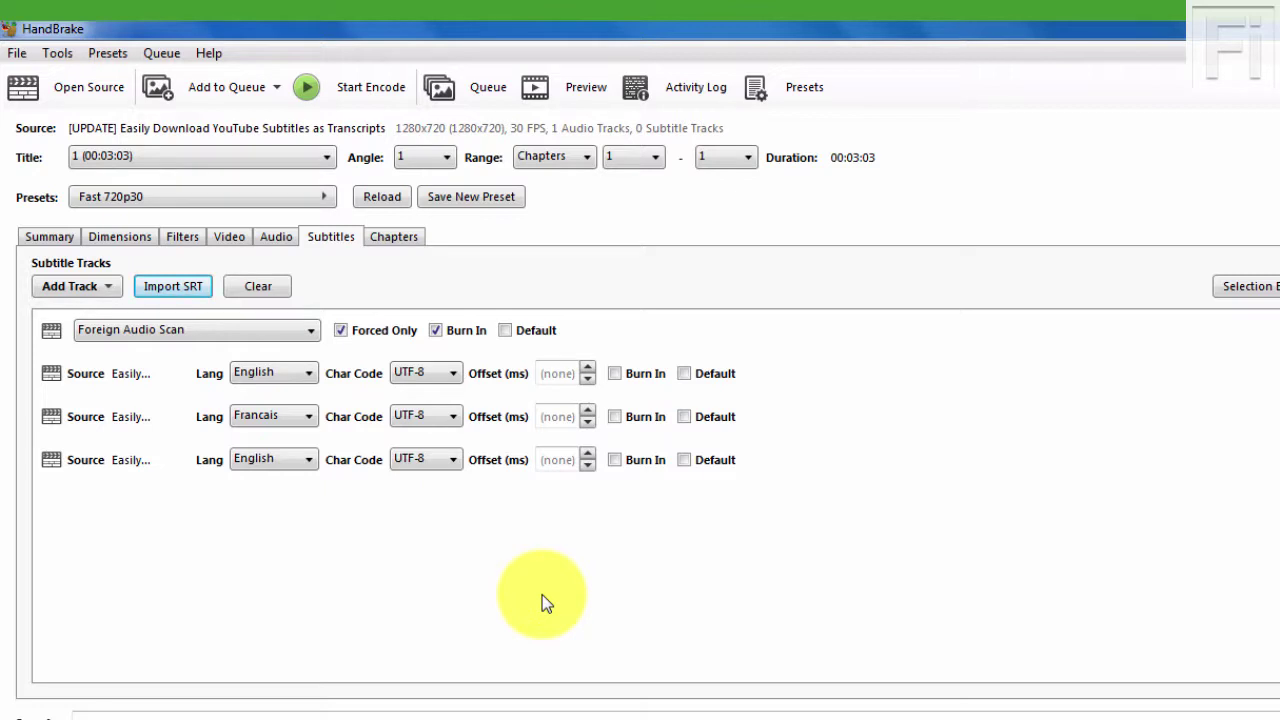
- Set the third subtitle track's language to Portuguese
click(189, 285)
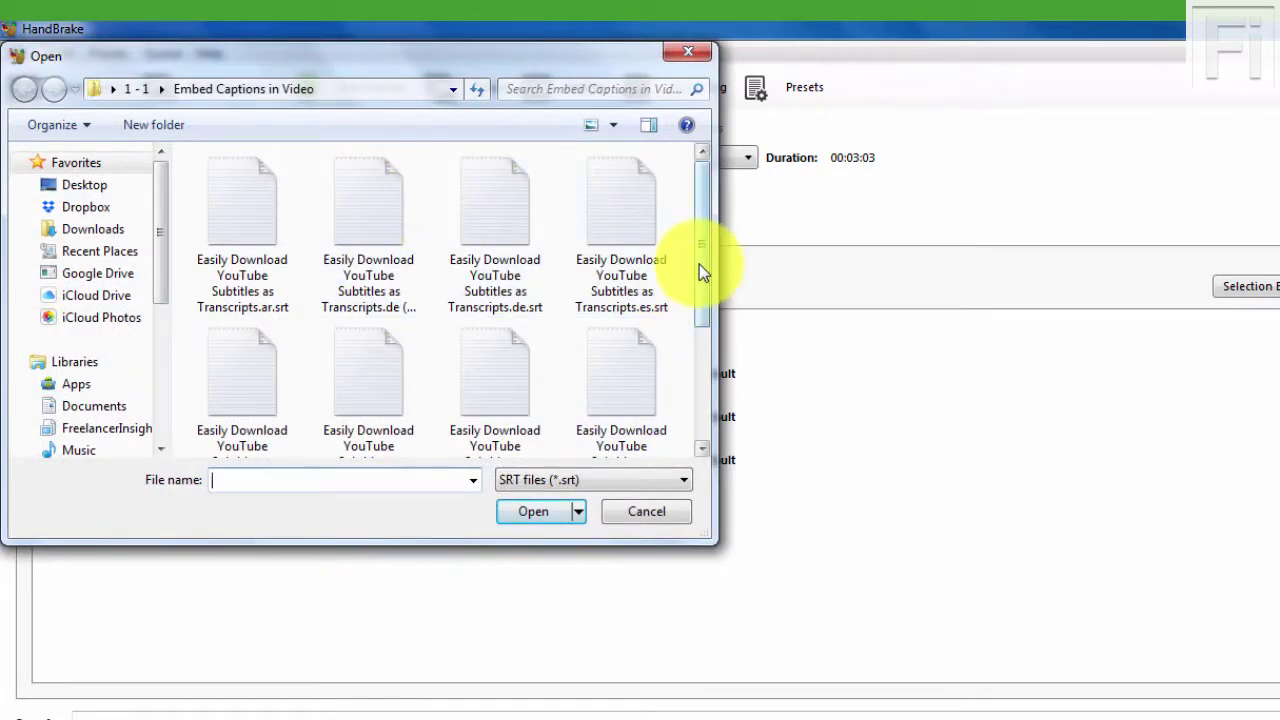
drag(699, 264, 700, 440)
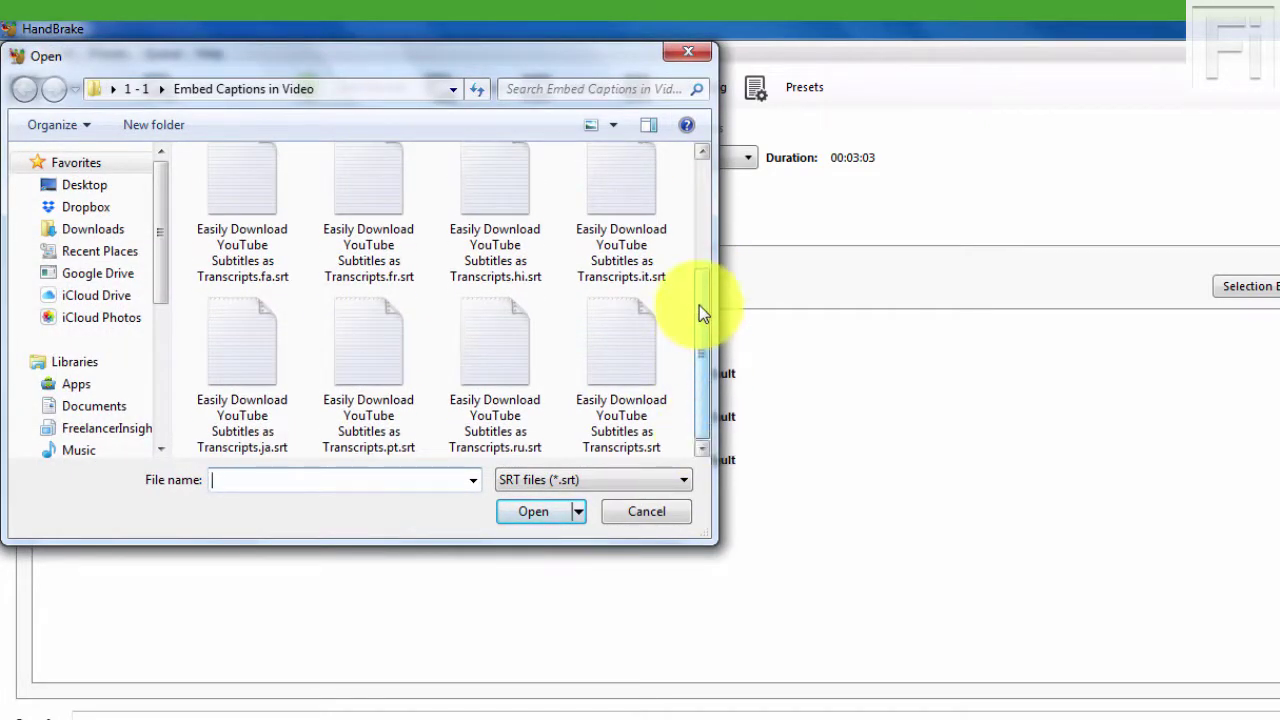
drag(699, 305, 700, 149)
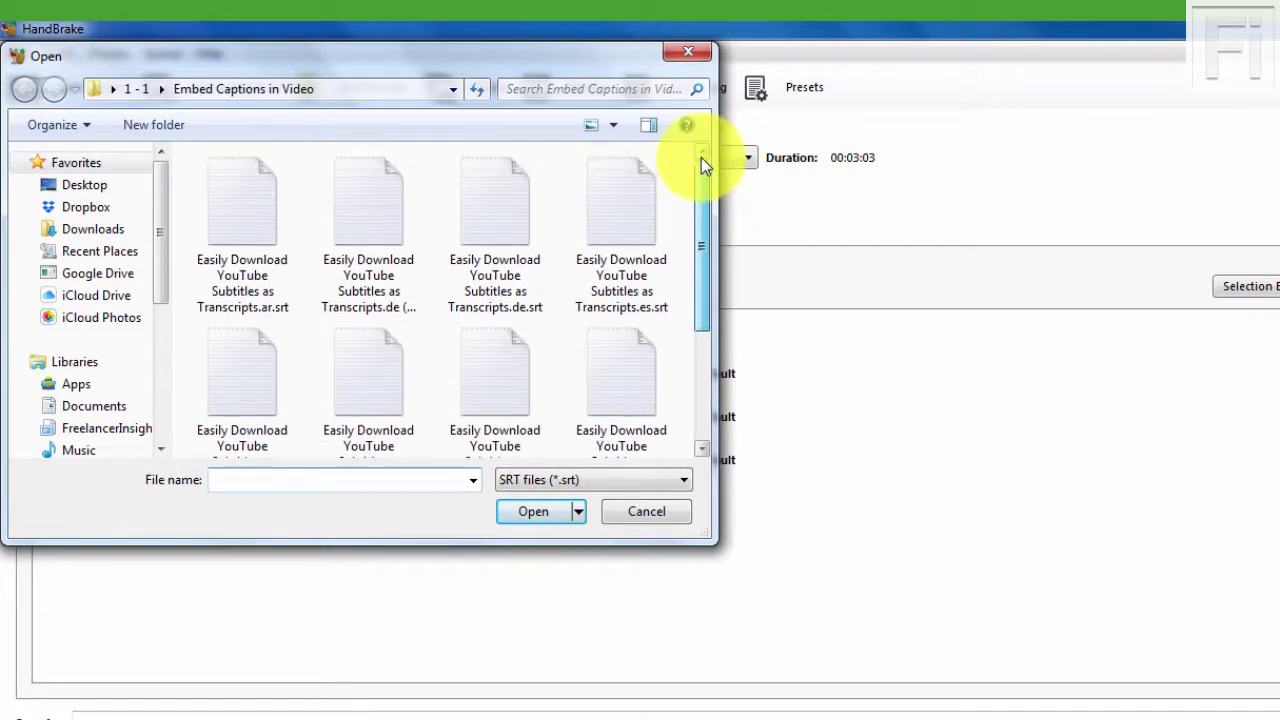
click(676, 54)
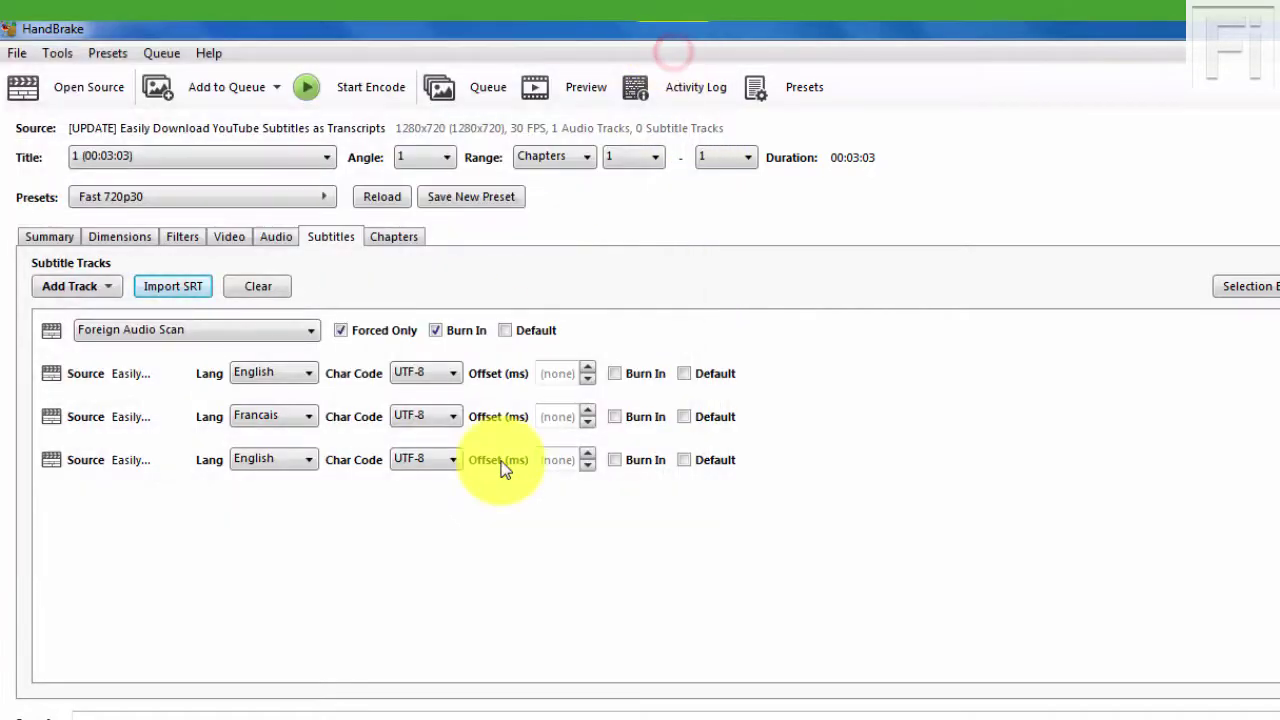
click(305, 462)
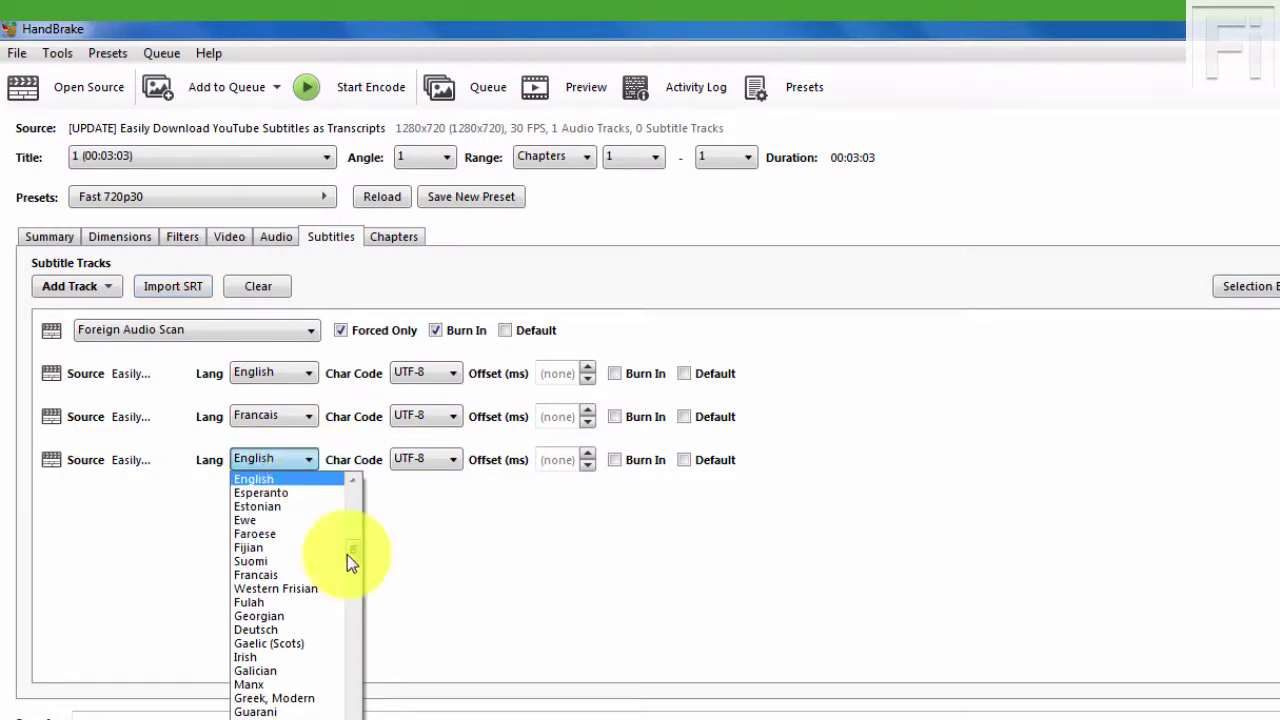
drag(355, 553, 354, 654)
click(266, 602)
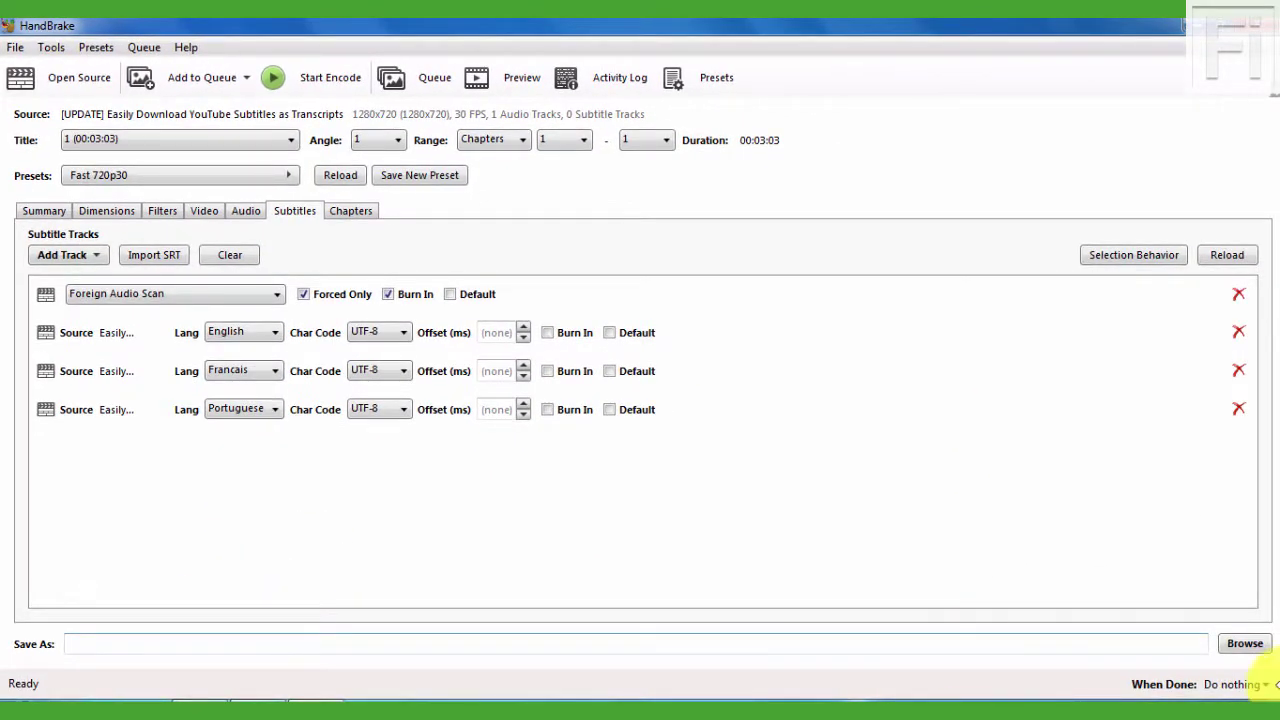
- Save the output as 'Embedding Multiple Closed Caption Files in A video' in the Embed Captions in Video folder
click(1250, 645)
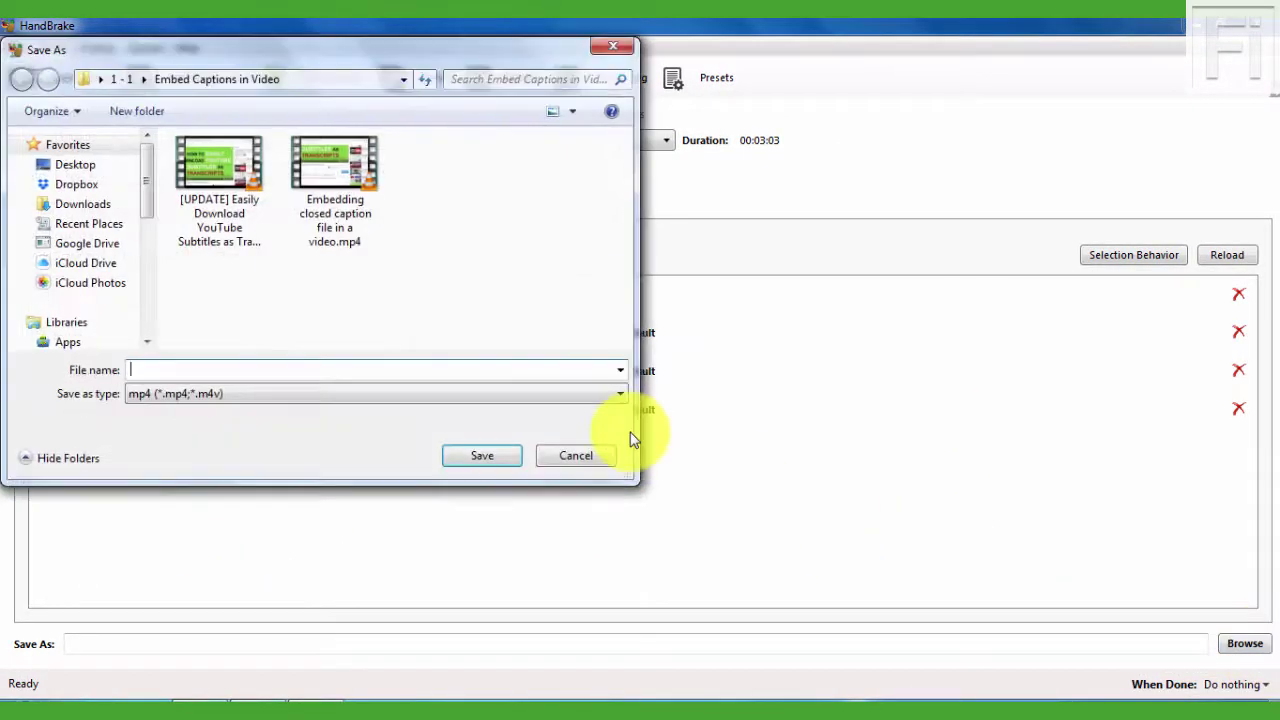
click(167, 369)
text(Embed)
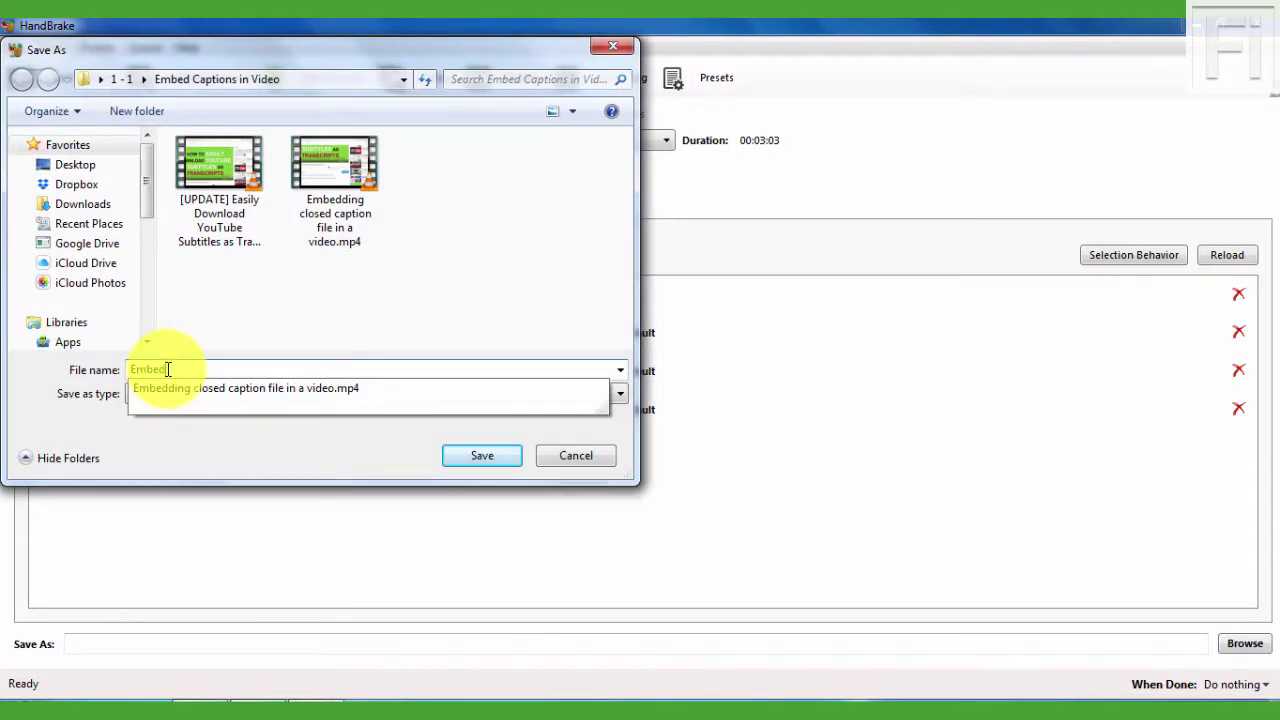
text(ding Multiple Closed Caption Files in A video)
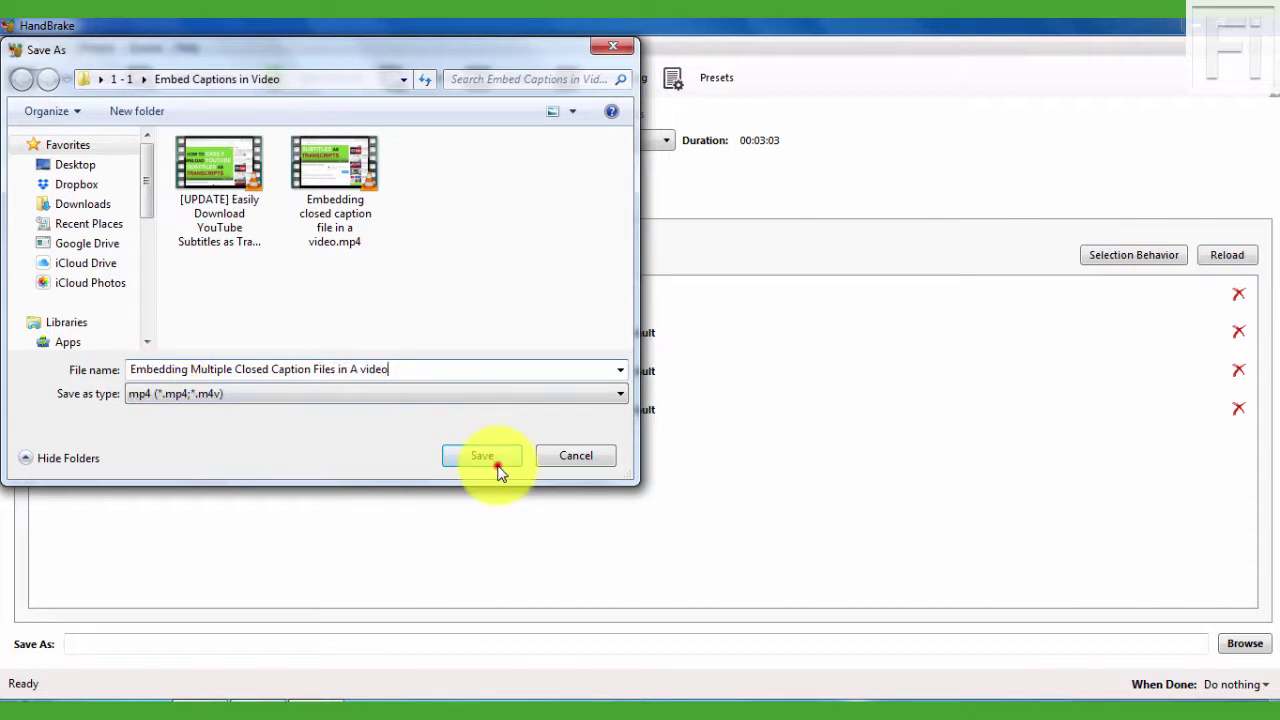
click(490, 460)
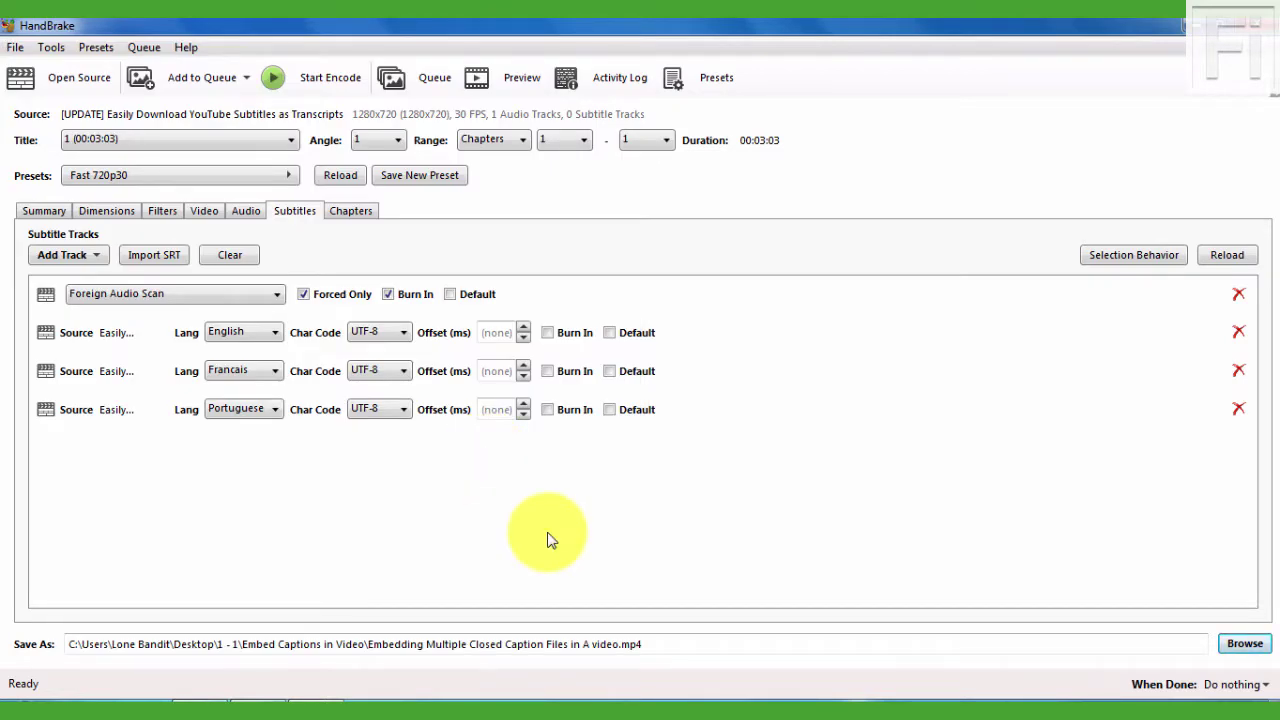
- Start encoding the video and wait until the queue finishes
click(325, 87)
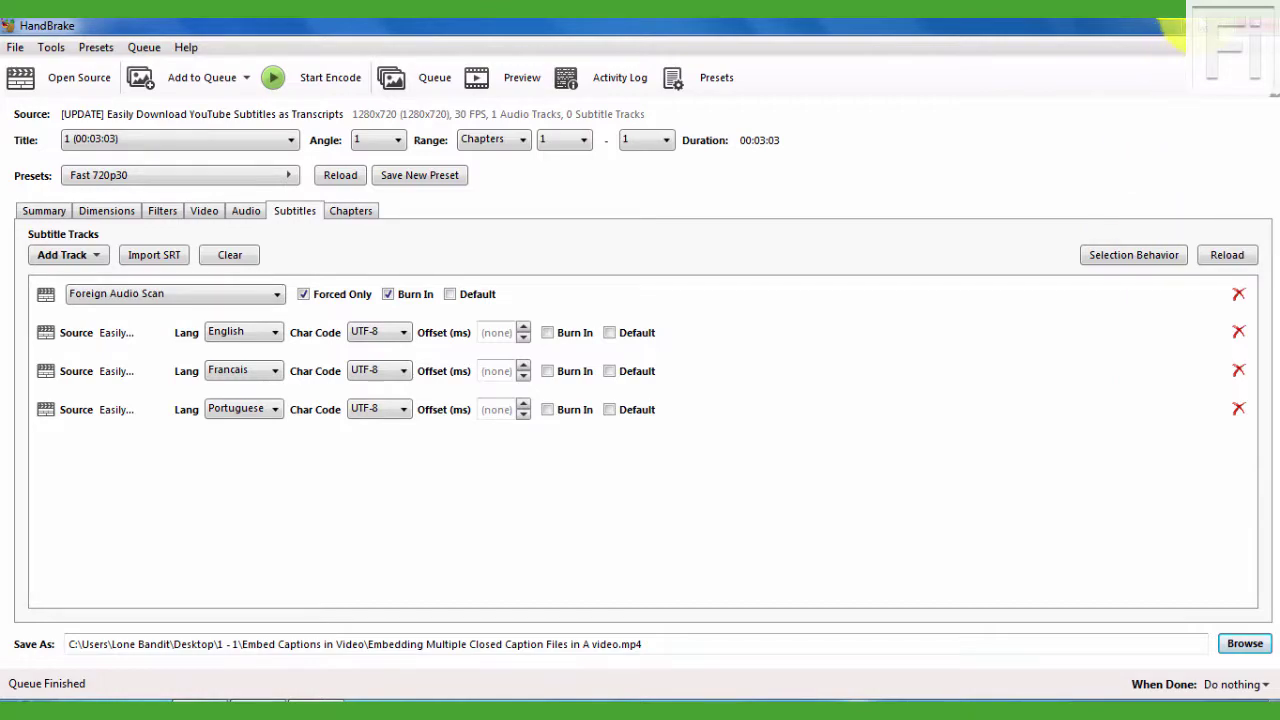
- Maximize the Embed Captions in Video folder and select the new Embedding Multiple Closed Caption Files in A video.mp4
click(1195, 28)
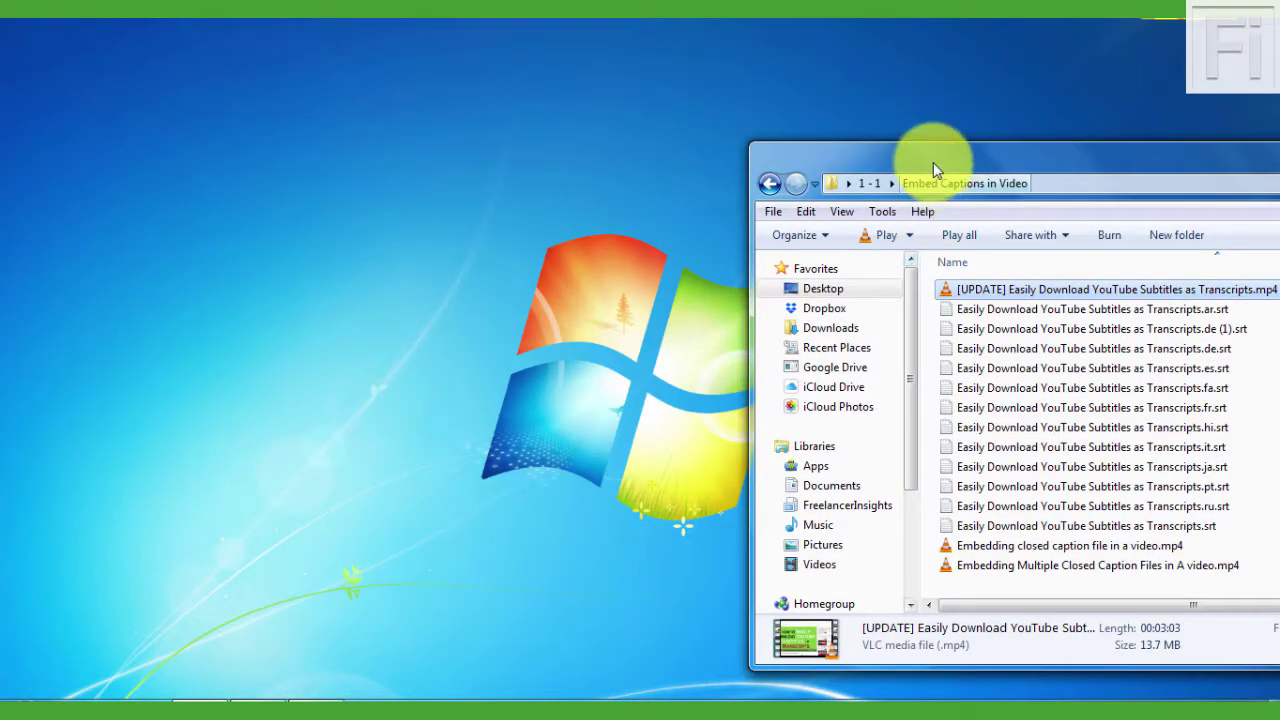
double_click(932, 162)
click(694, 531)
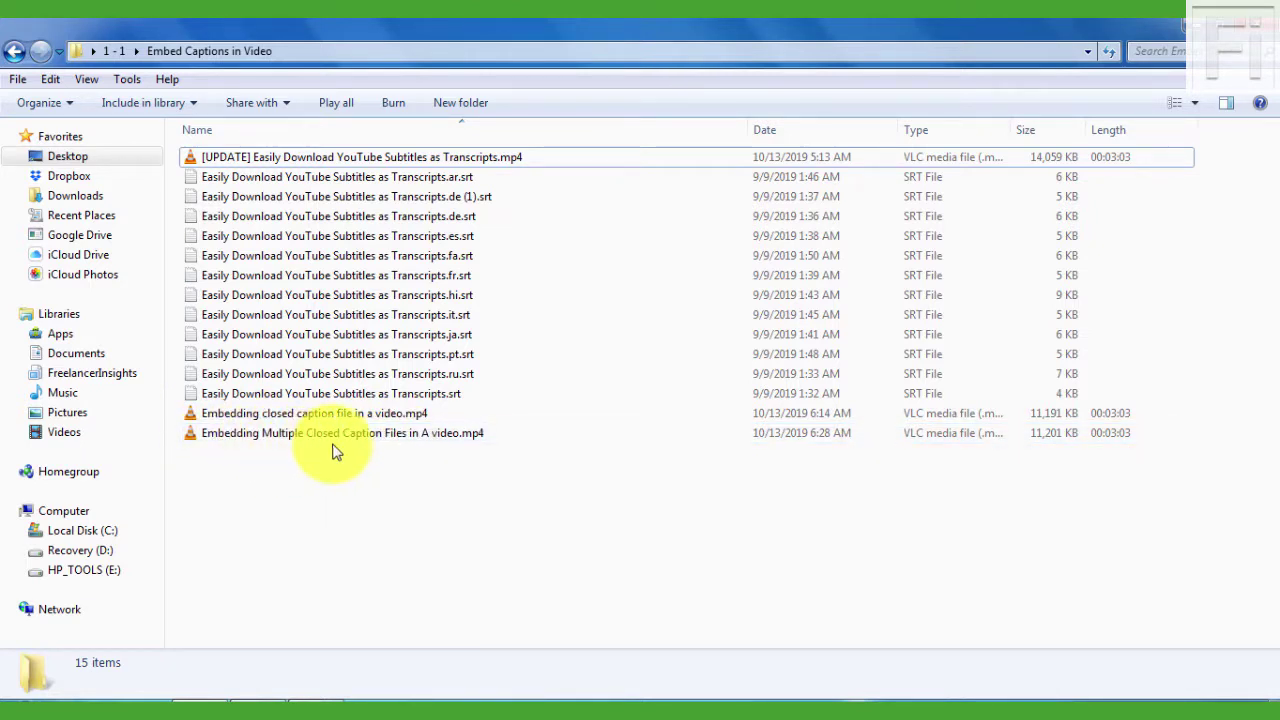
click(411, 432)
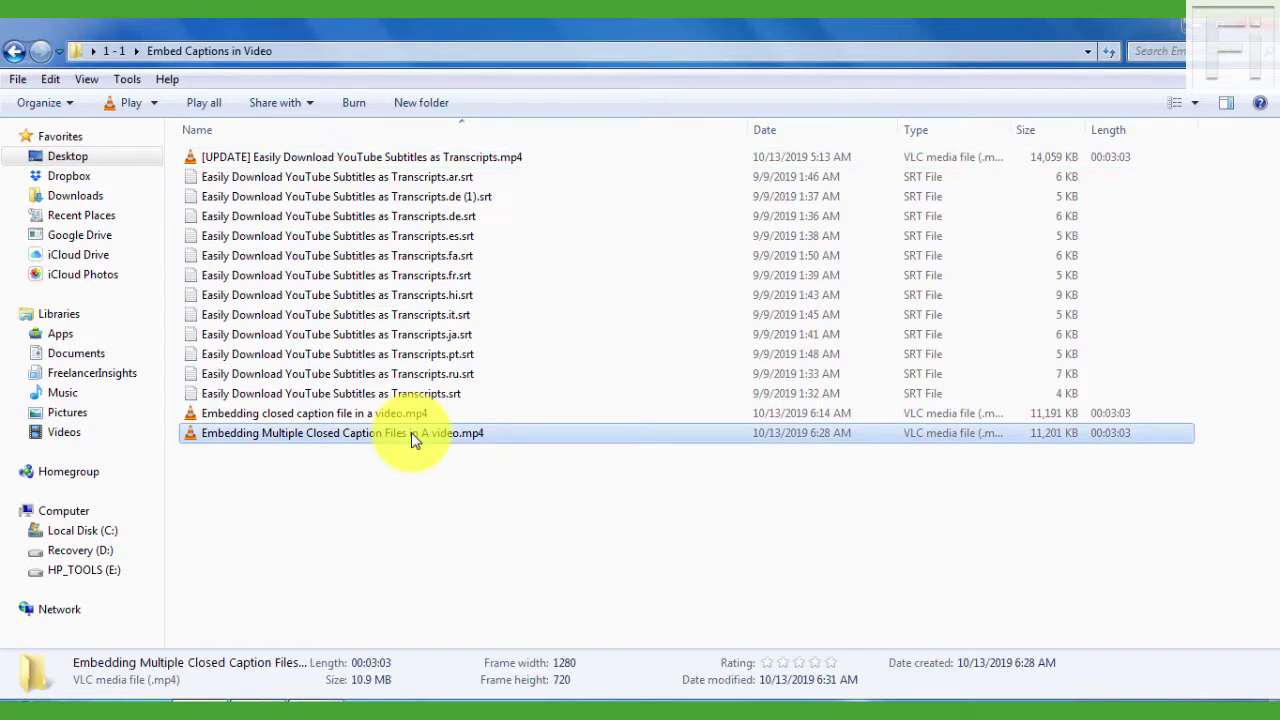
- Play the new video in VLC with the English subtitle track turned on
double_click(411, 432)
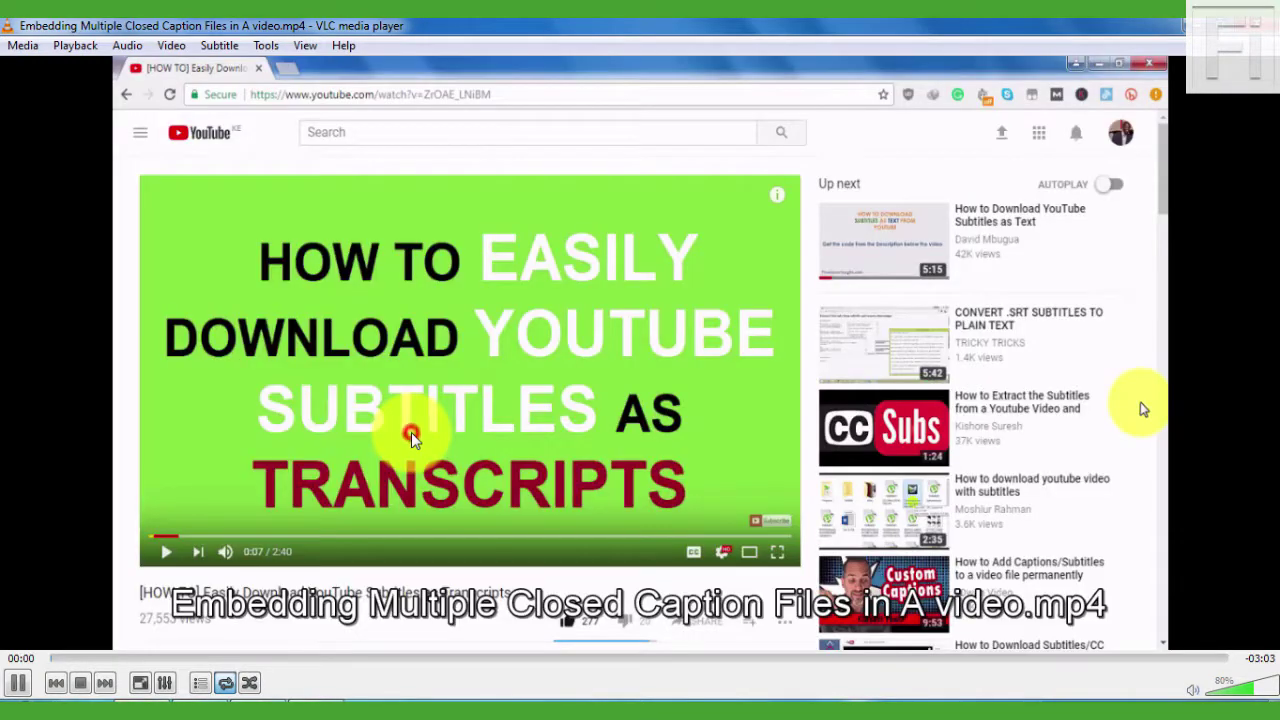
key(space)
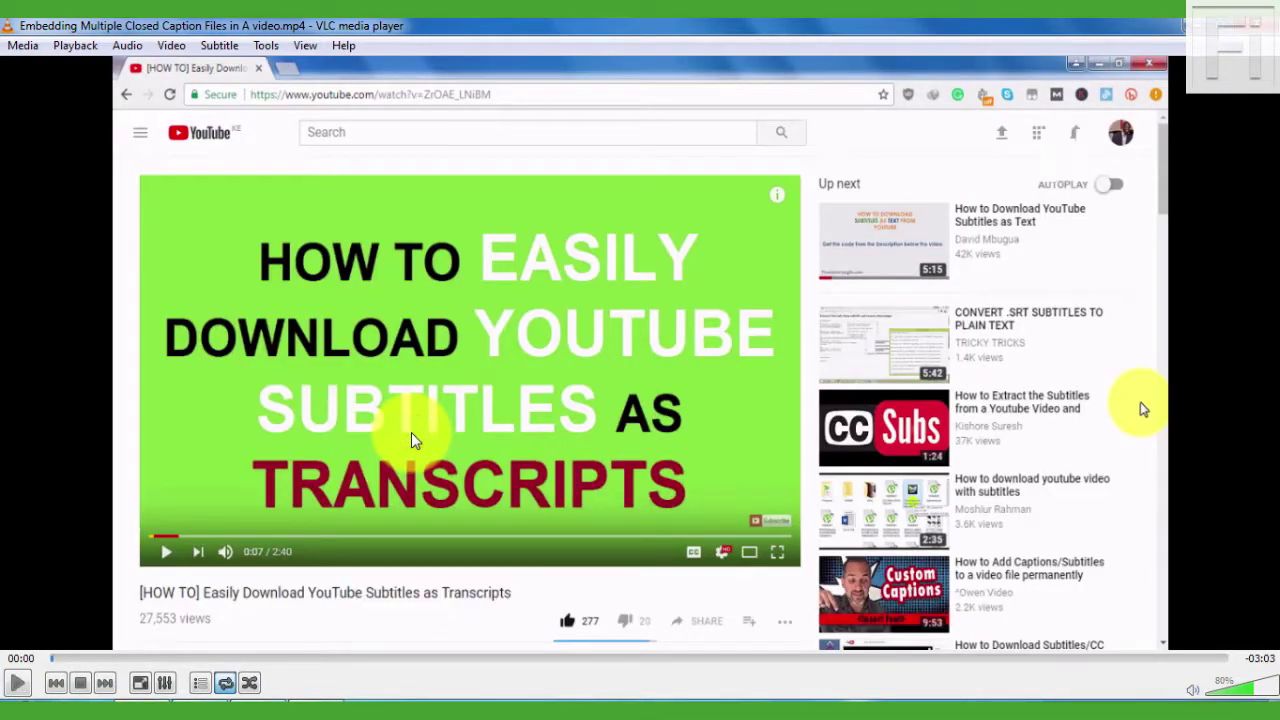
right_click(569, 348)
mouse_move(650, 514)
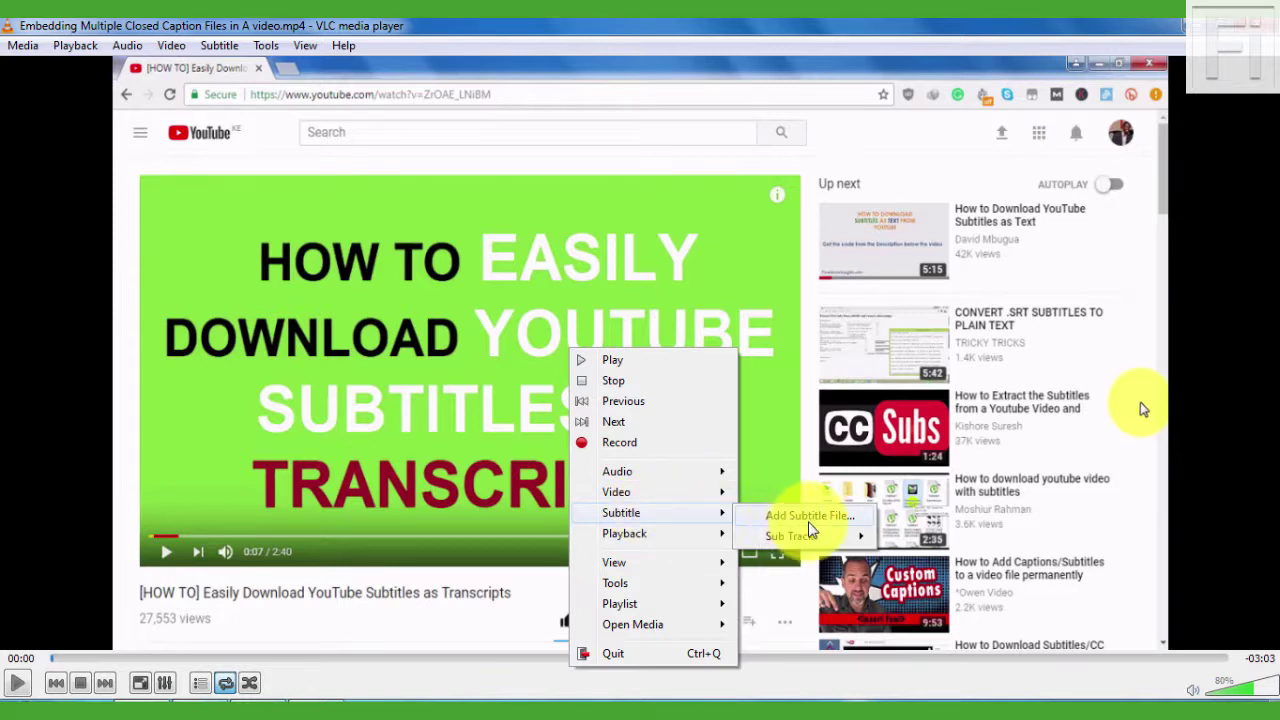
mouse_move(815, 543)
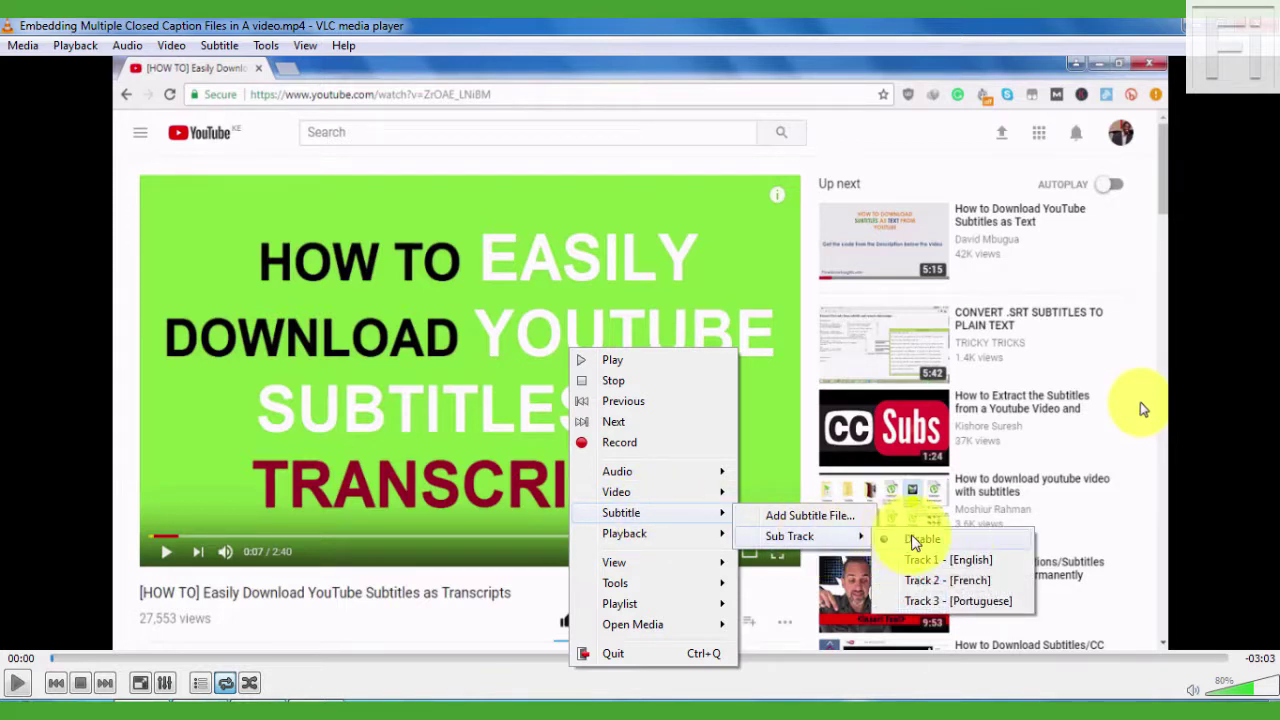
click(932, 566)
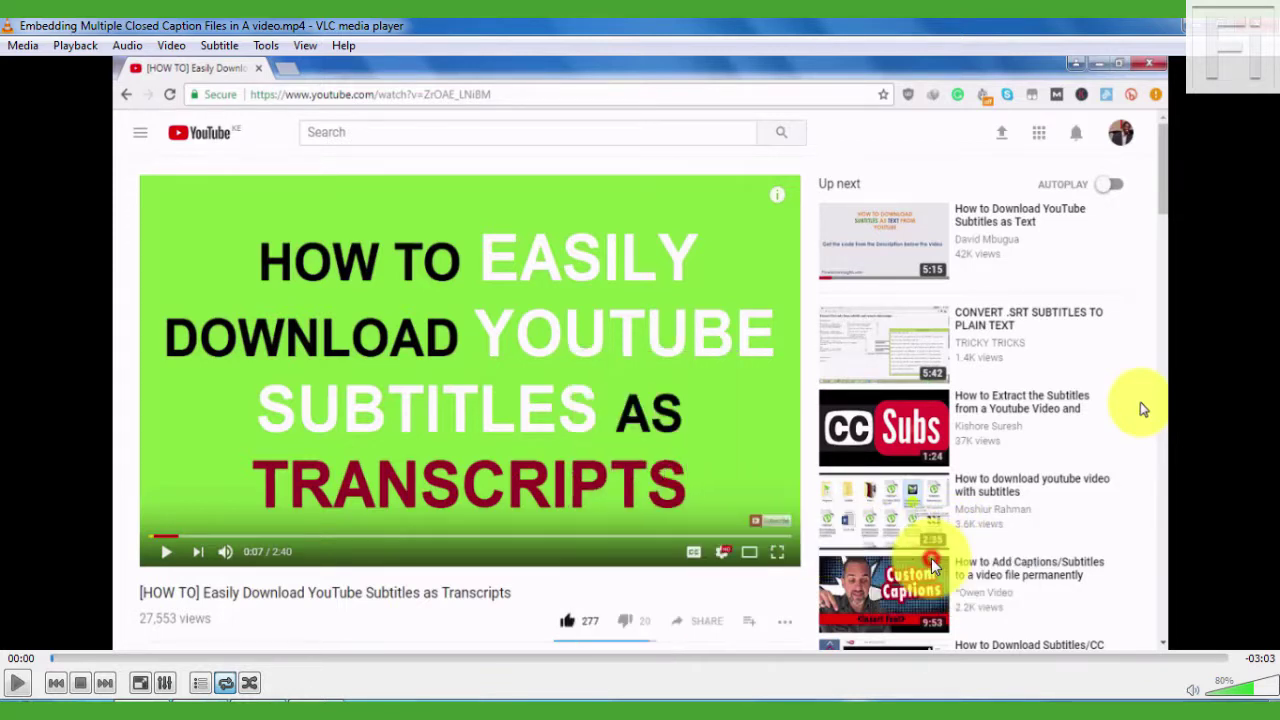
key(space)
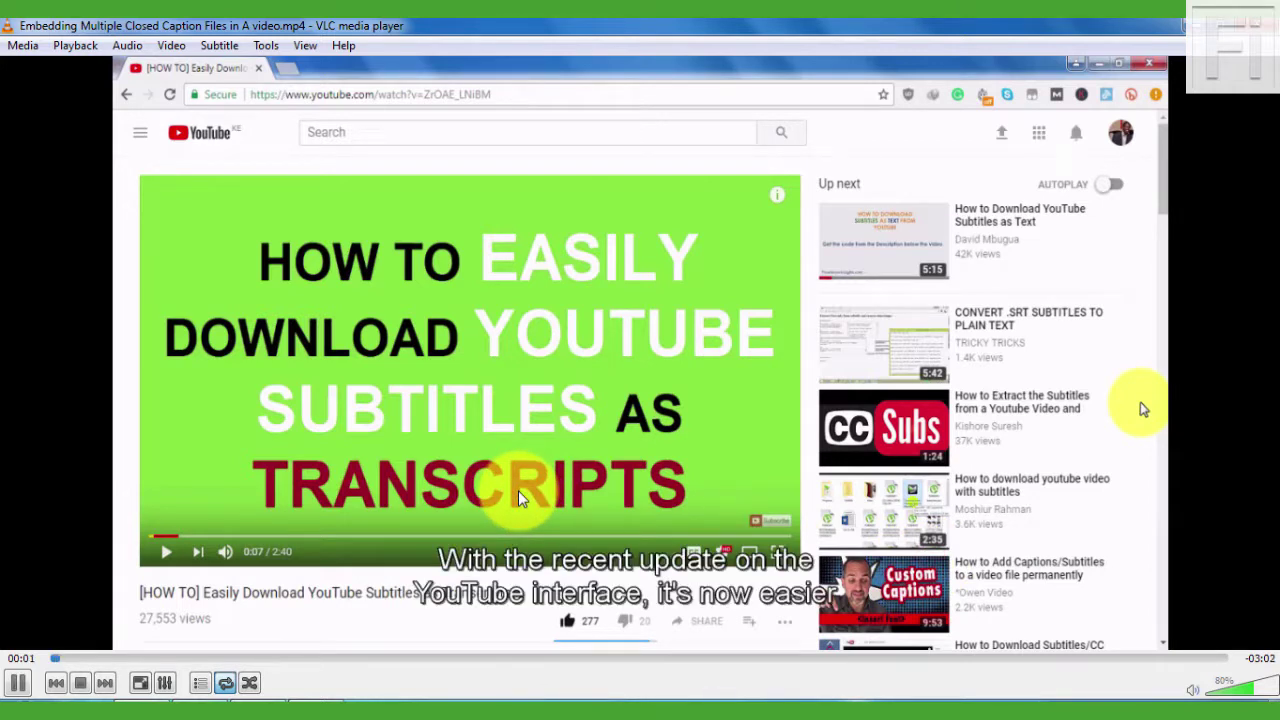
- Switch VLC's subtitles to Track 2 [French] and resume playback
key(space)
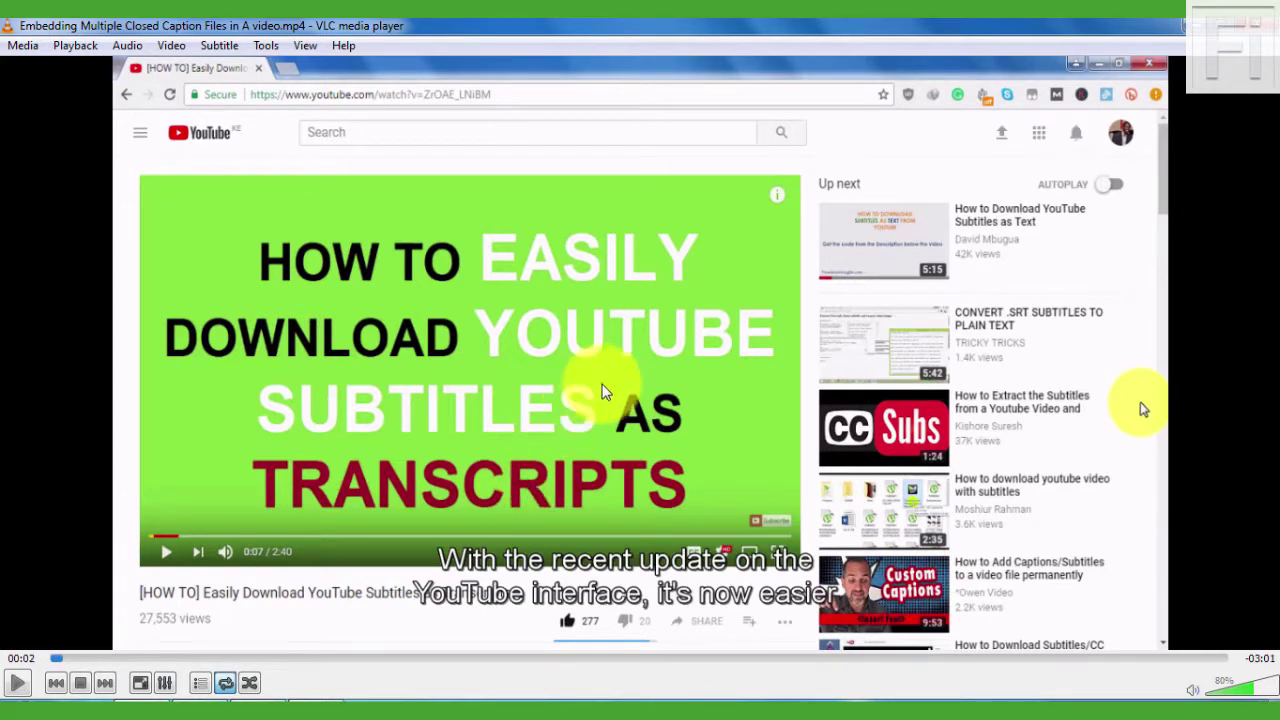
right_click(603, 388)
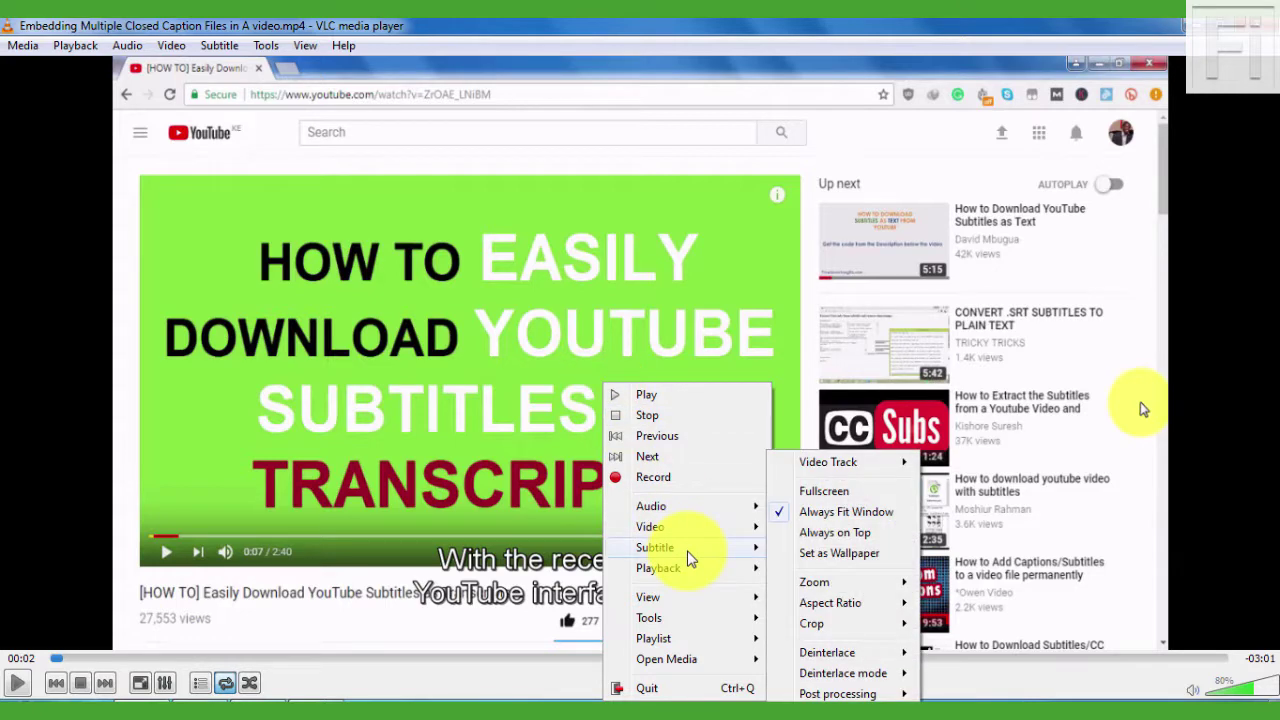
mouse_move(689, 558)
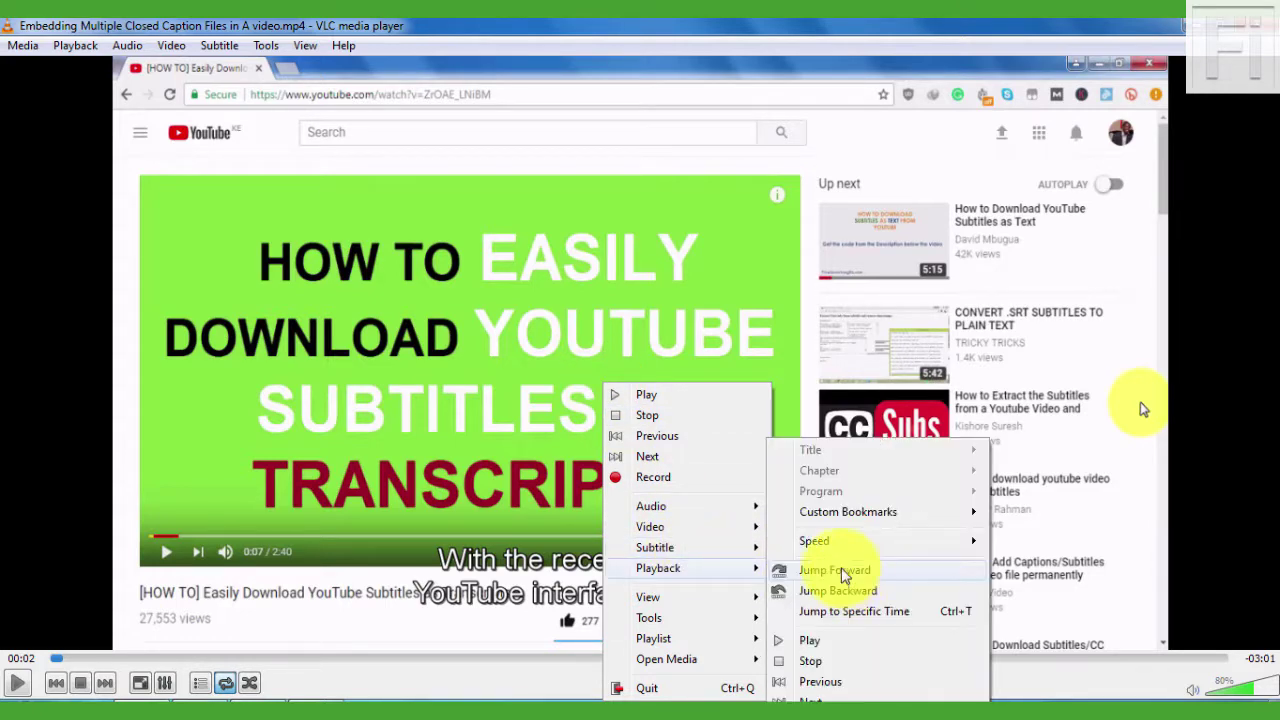
mouse_move(726, 551)
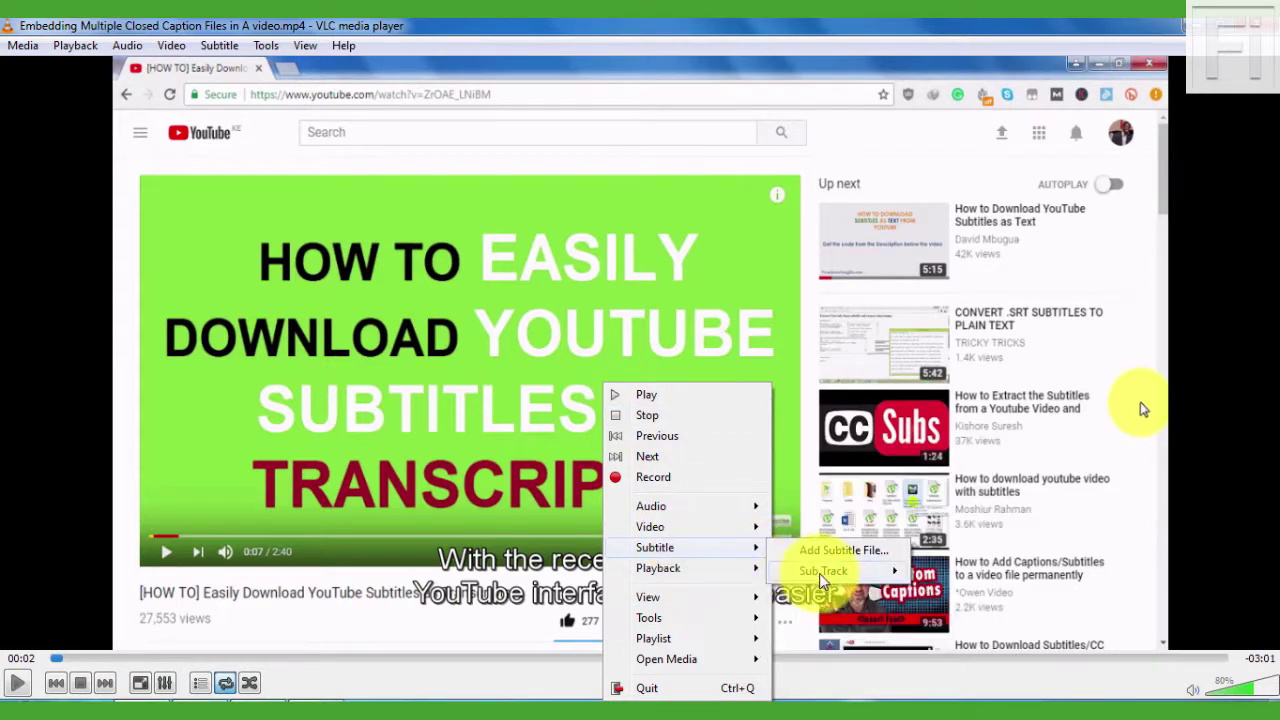
mouse_move(830, 574)
click(999, 619)
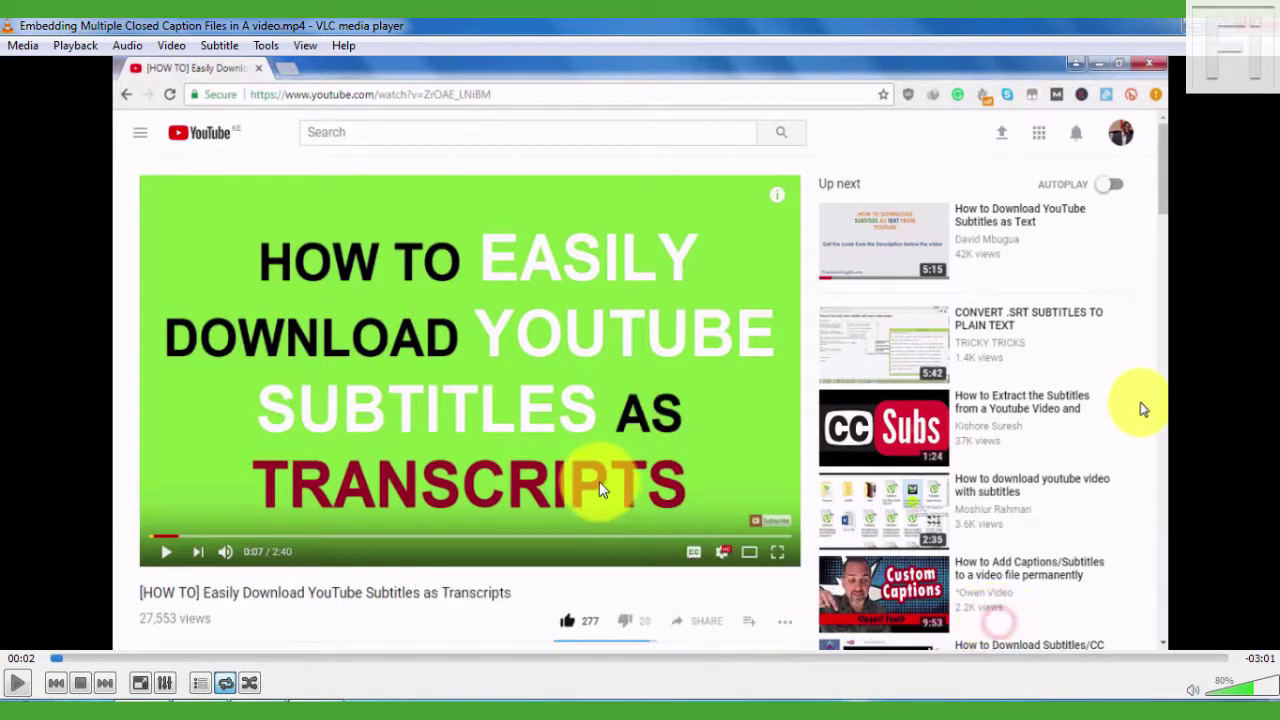
key(space)
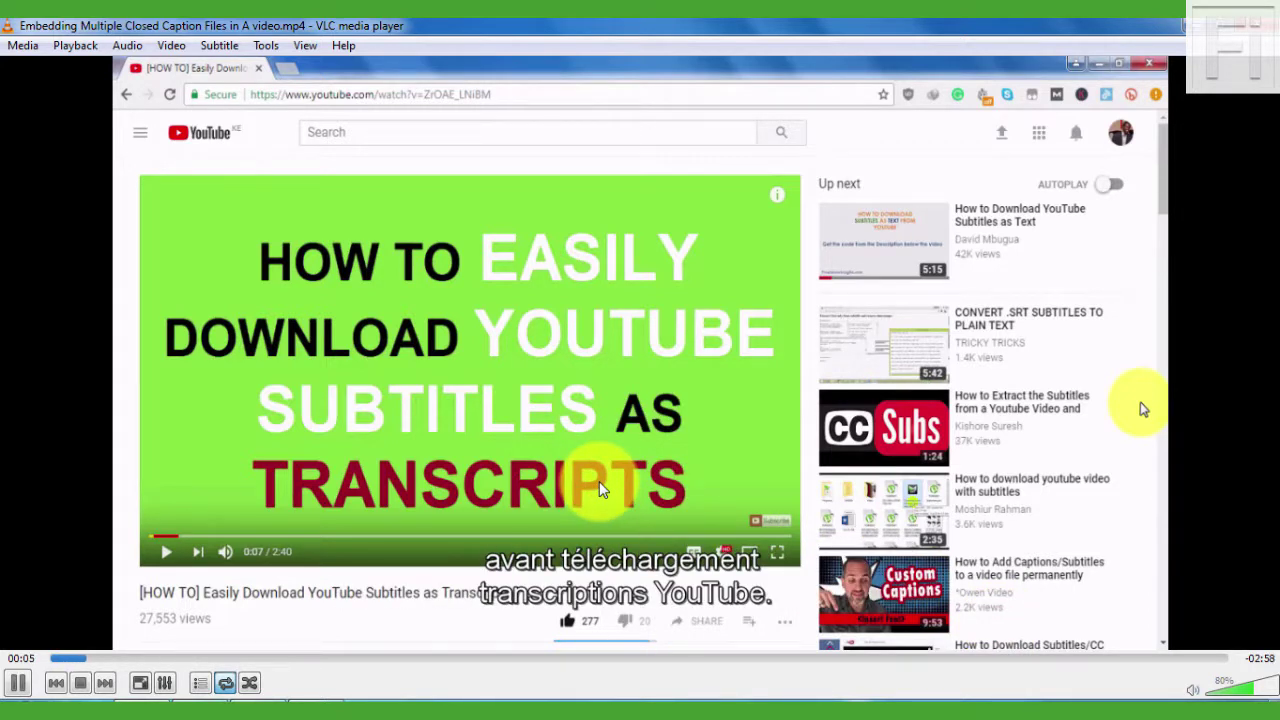
- Switch VLC to subtitle Track 3 [Portuguese] and play briefly to preview it
right_click(599, 481)
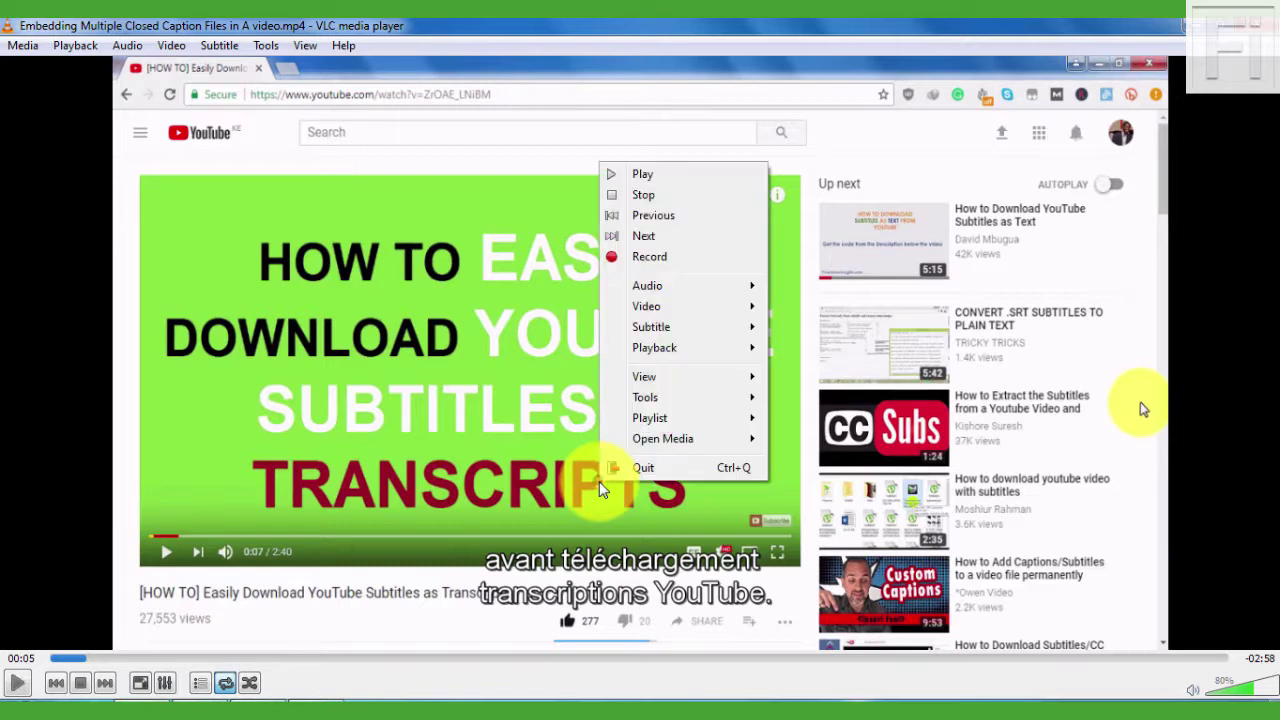
mouse_move(694, 347)
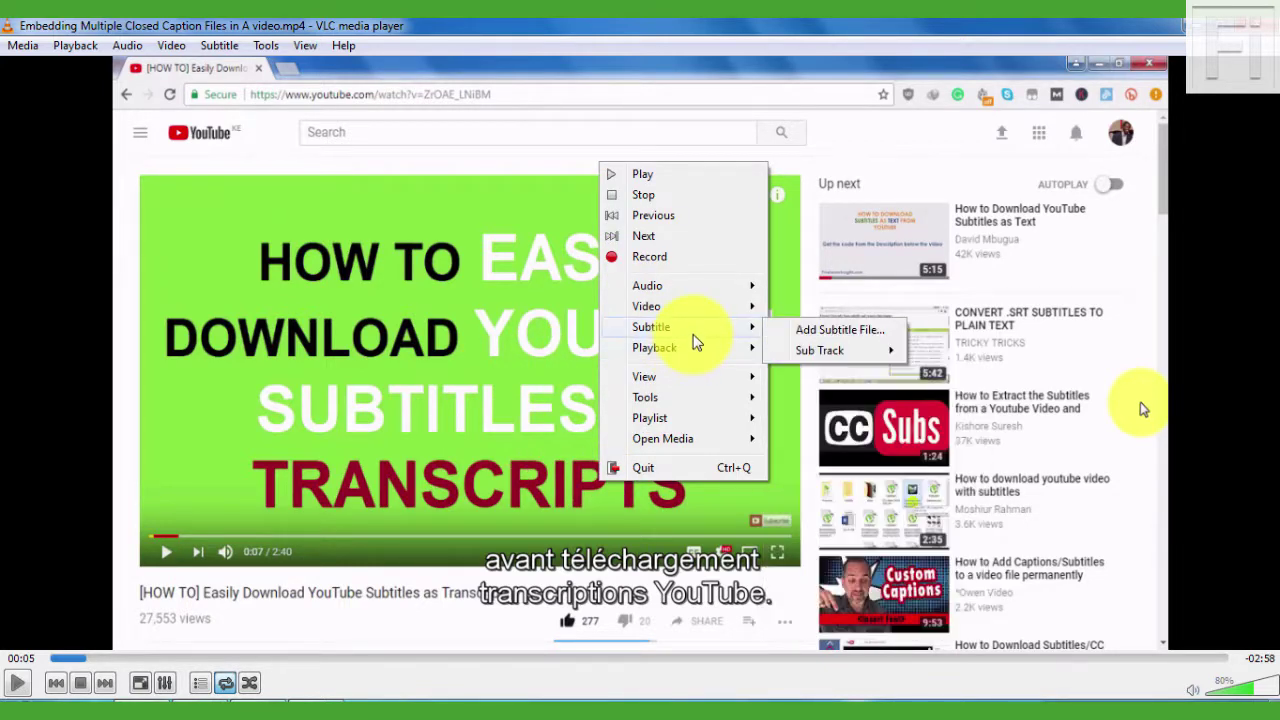
mouse_move(838, 358)
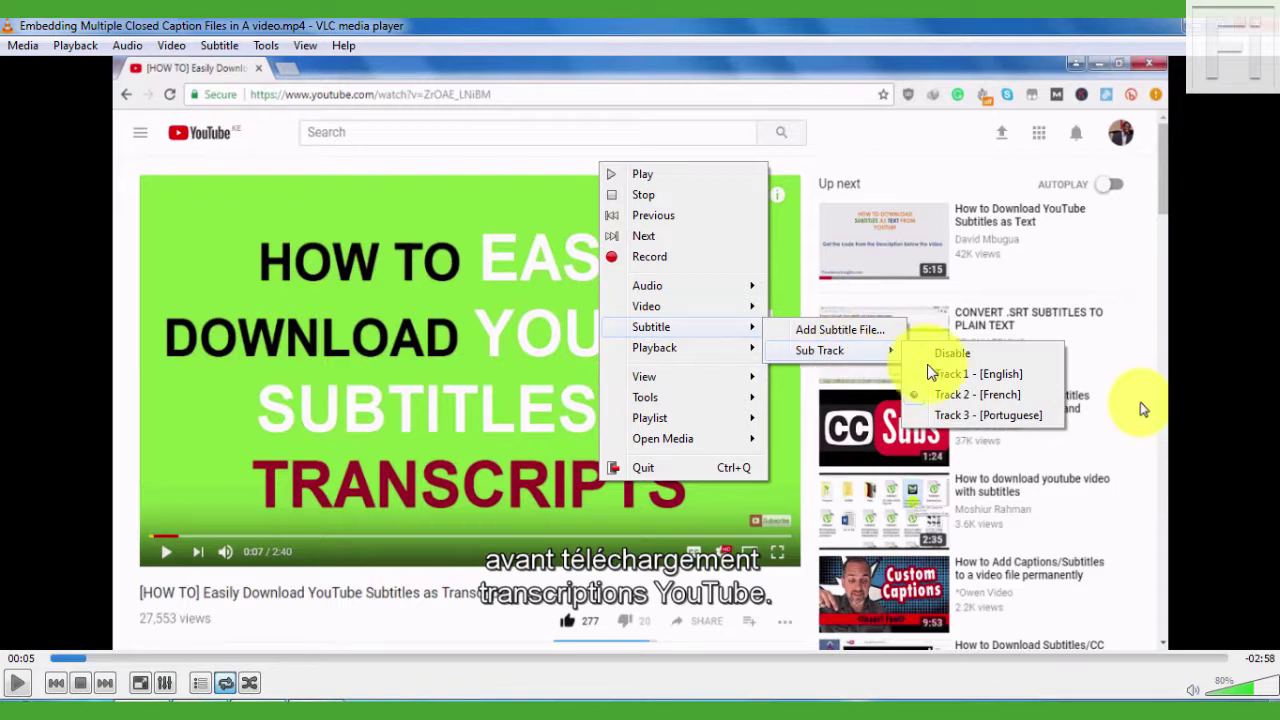
click(968, 415)
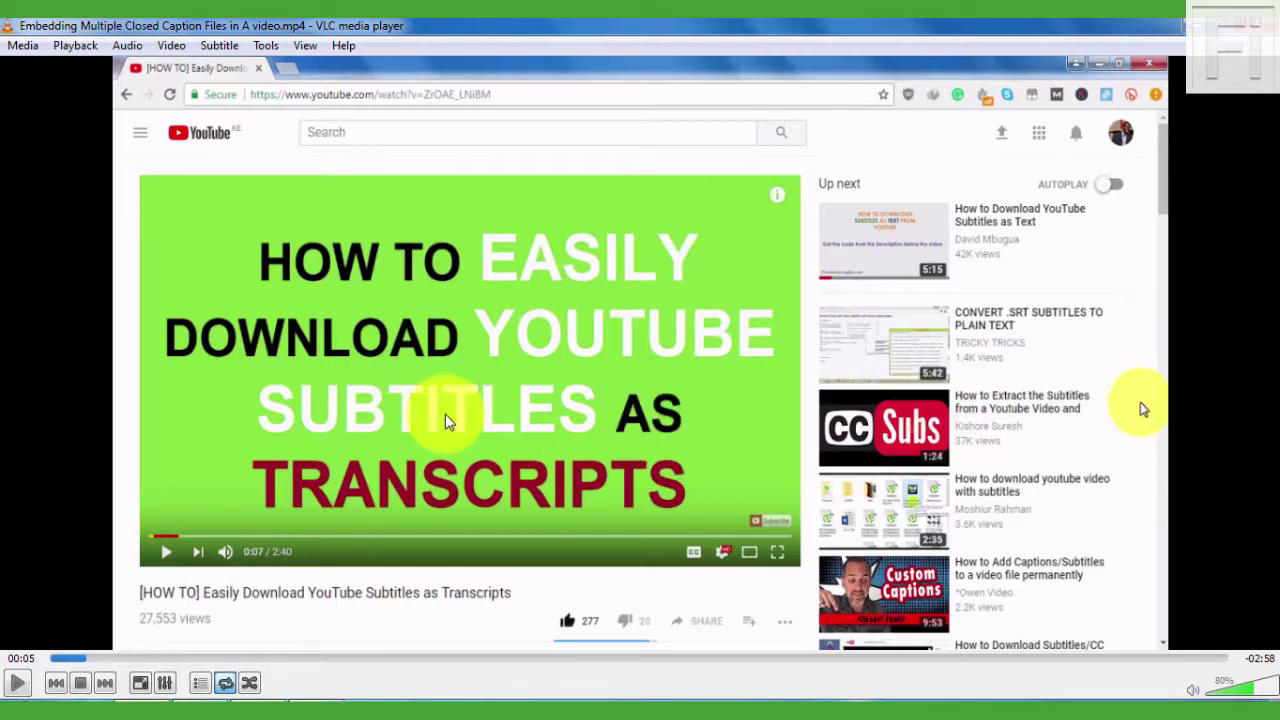
key(space)
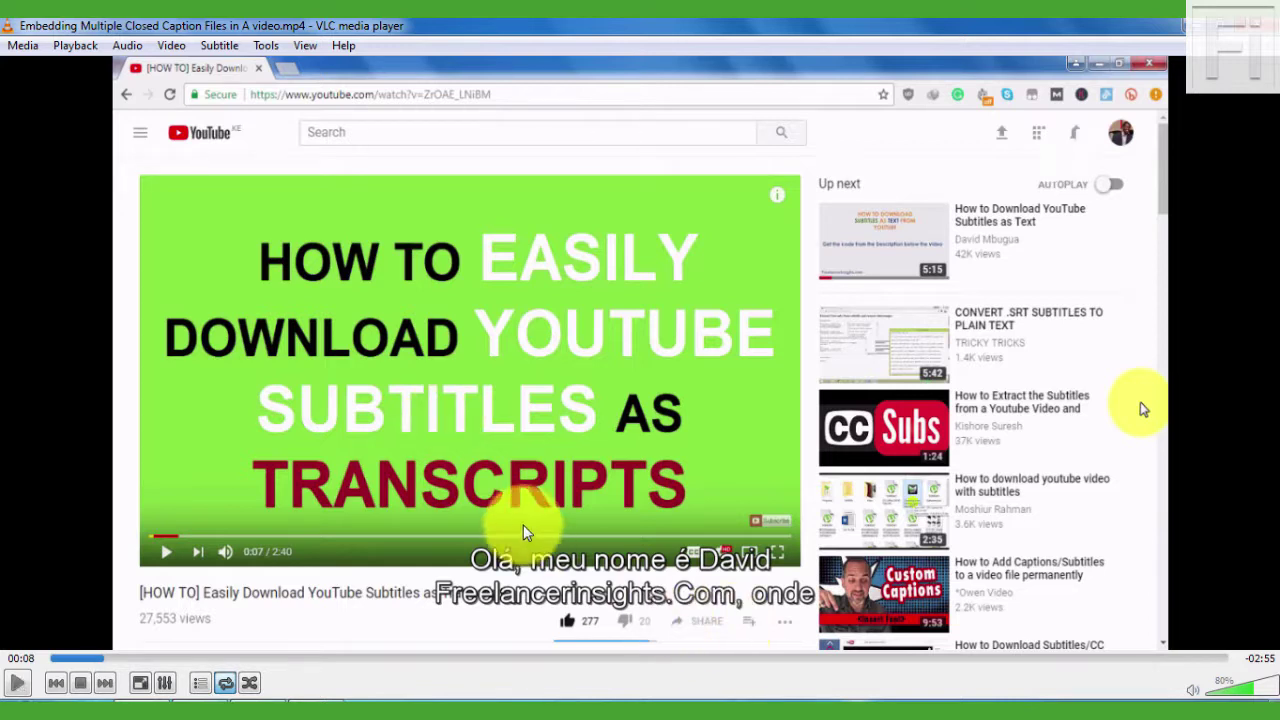
key(space)
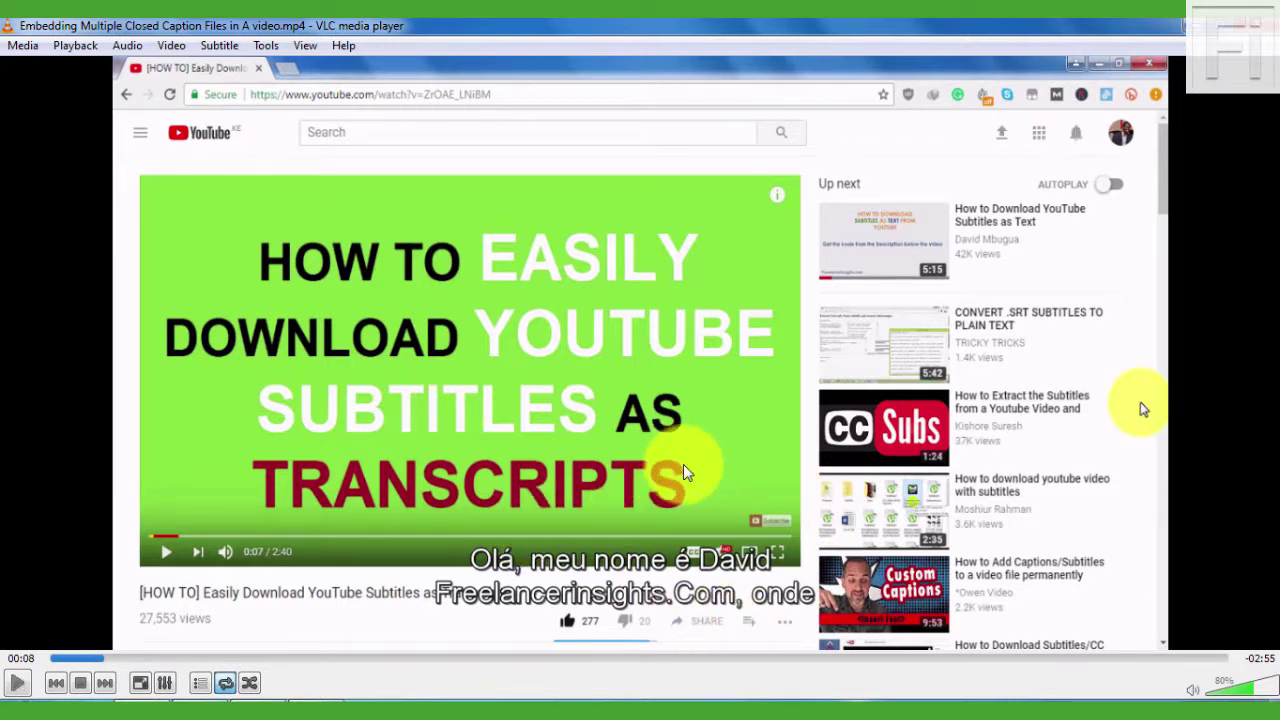
- Disable the subtitle track, then play briefly and pause at 00:12
right_click(575, 331)
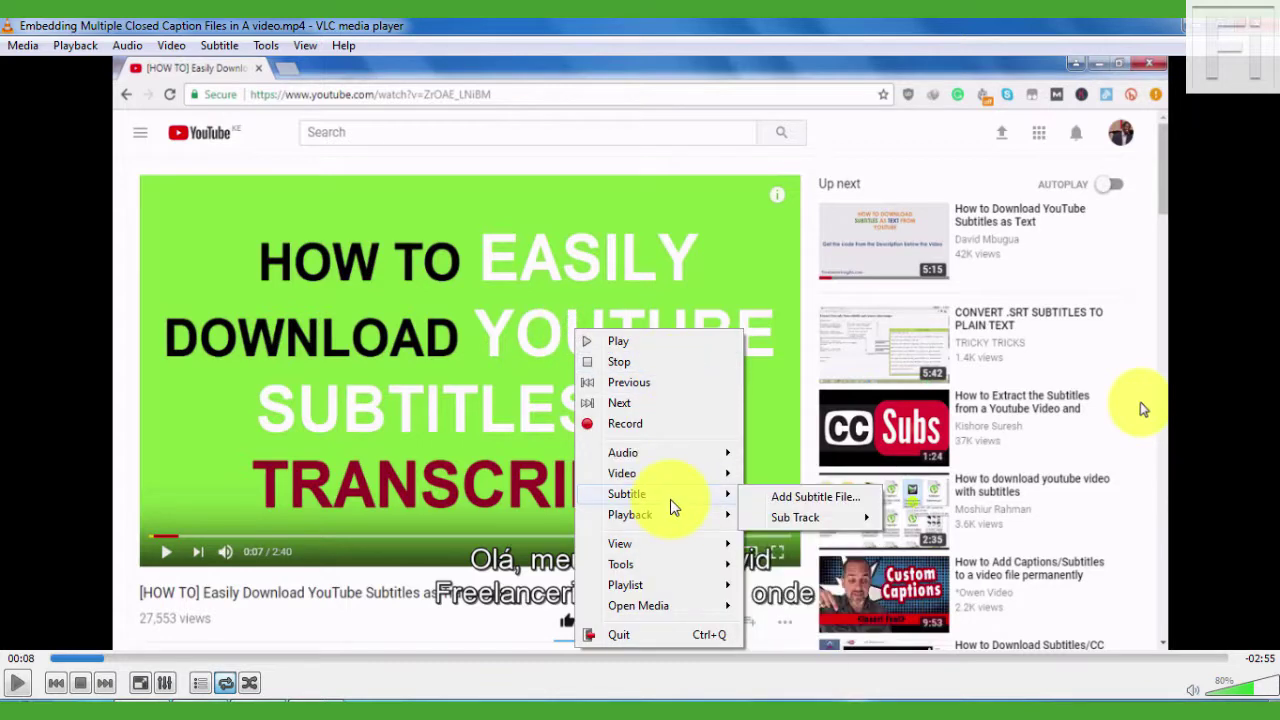
mouse_move(845, 518)
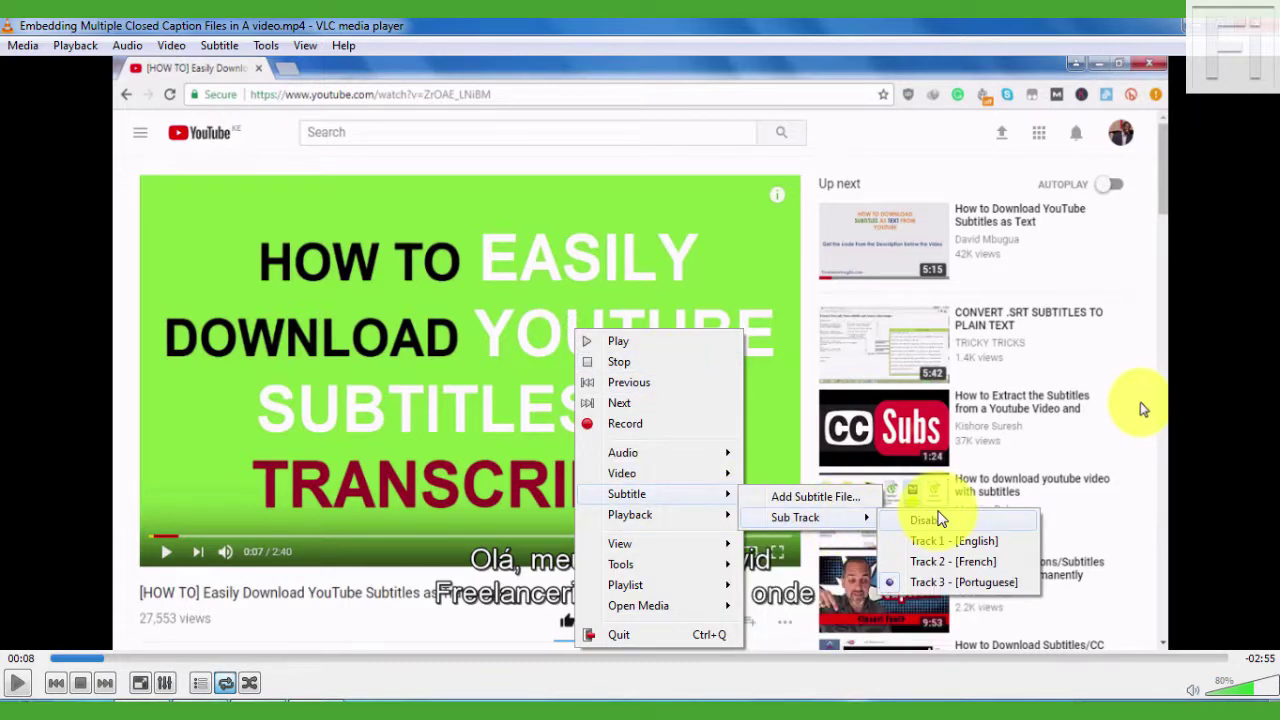
click(936, 519)
click(615, 420)
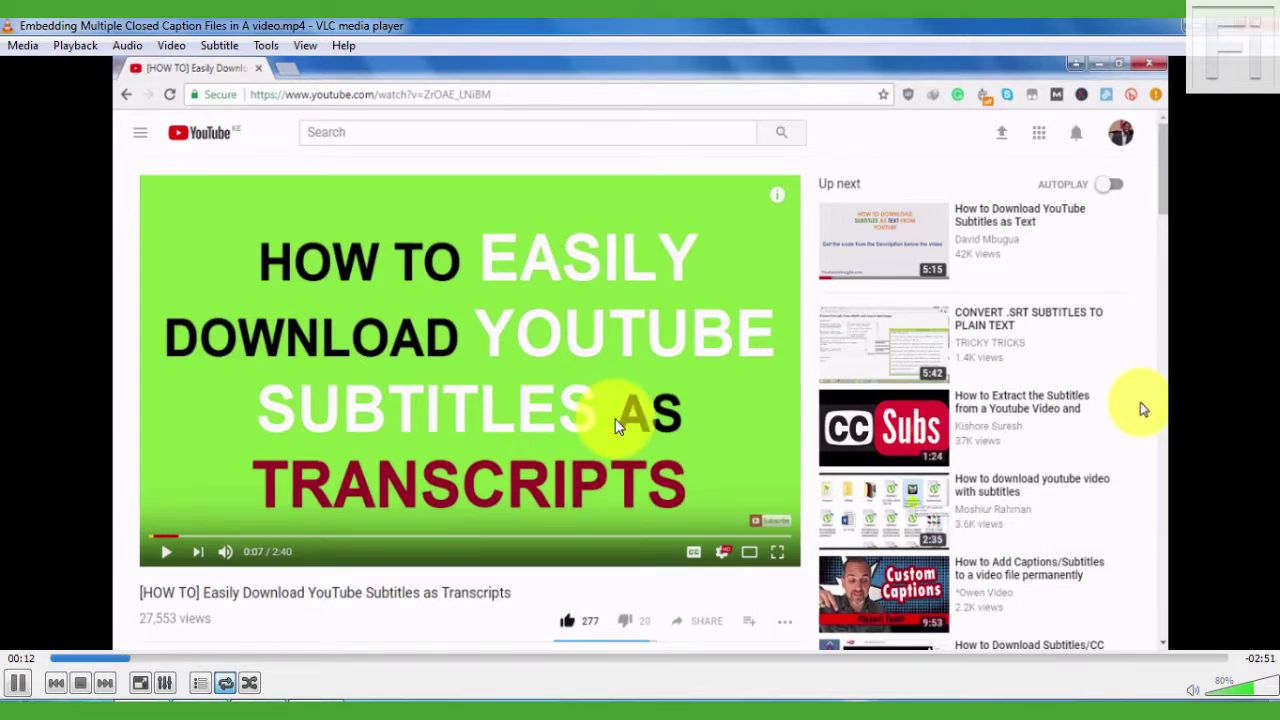
click(615, 425)
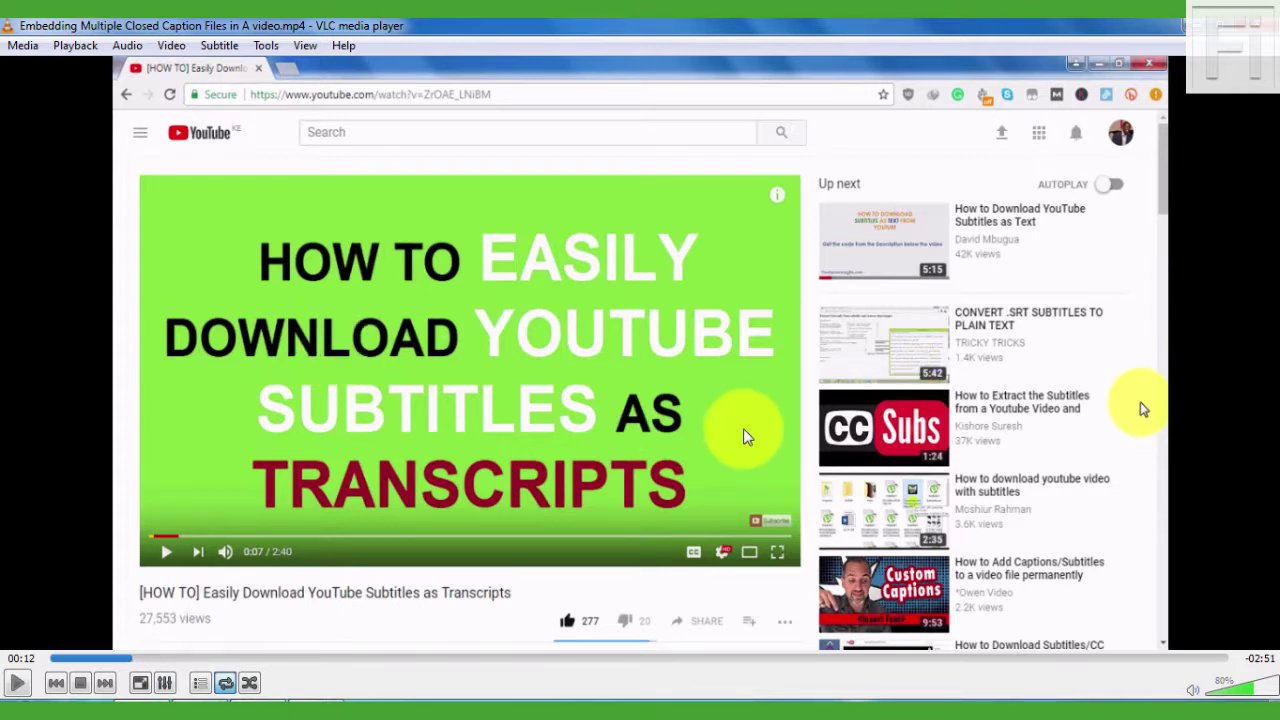
right_click(668, 360)
mouse_move(737, 517)
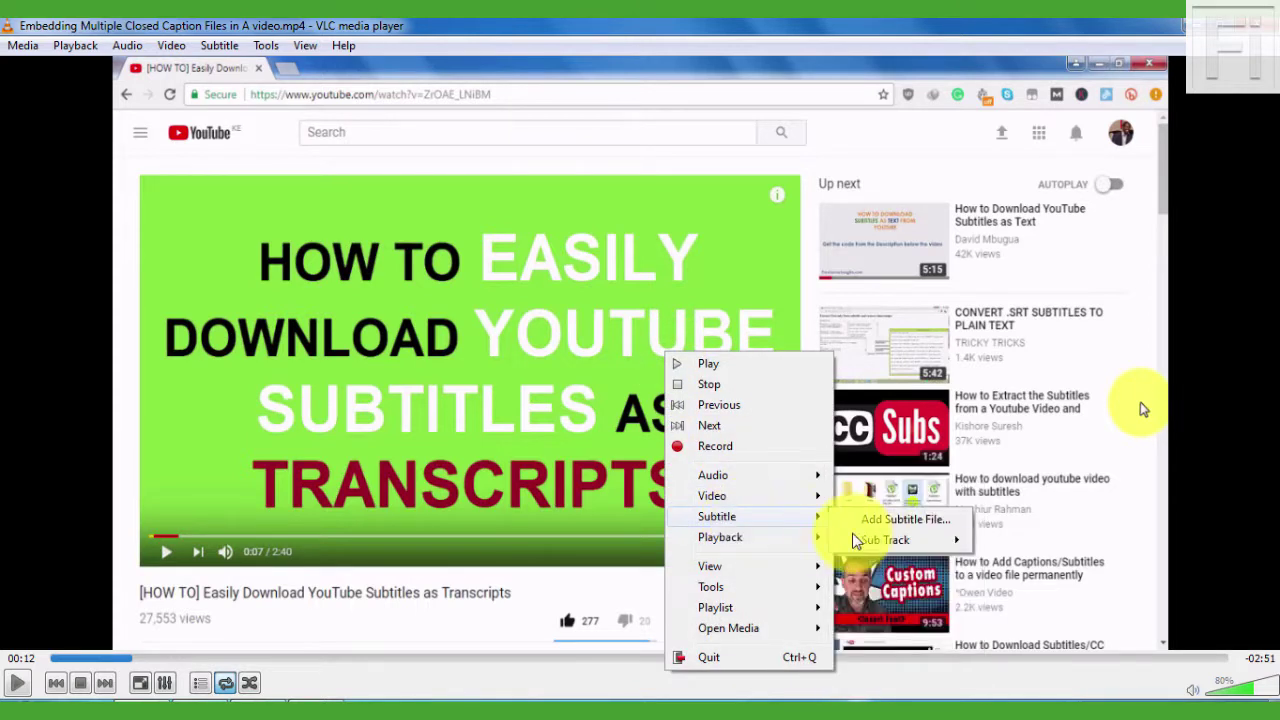
mouse_move(895, 553)
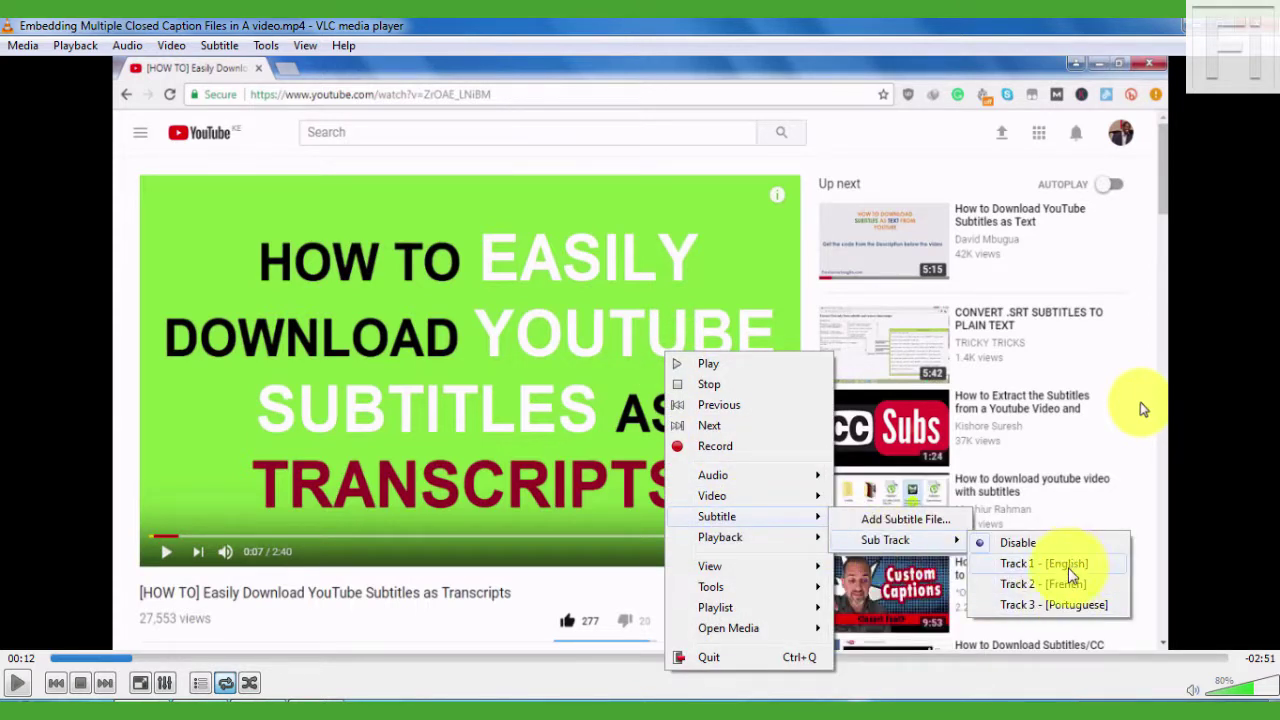
click(917, 395)
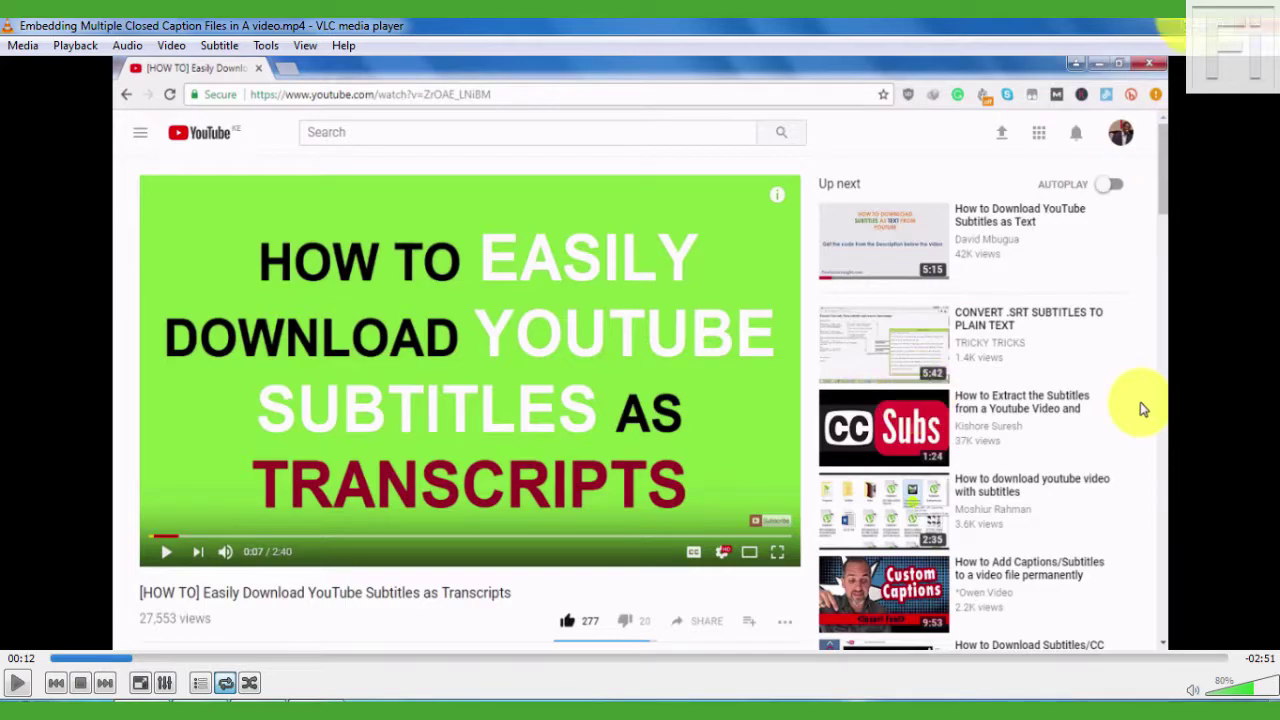
- Close VLC with Alt+F4 and bring HandBrake's Subtitles list back to the front
key(alt+F4)
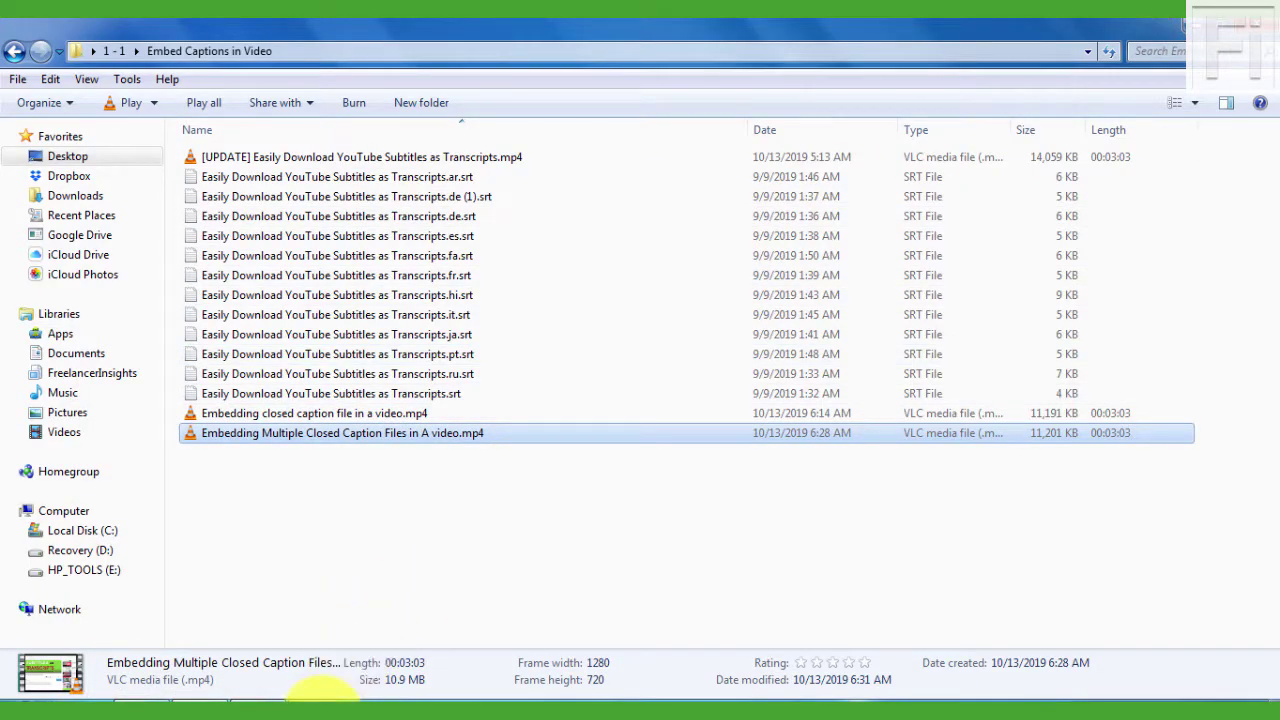
click(348, 702)
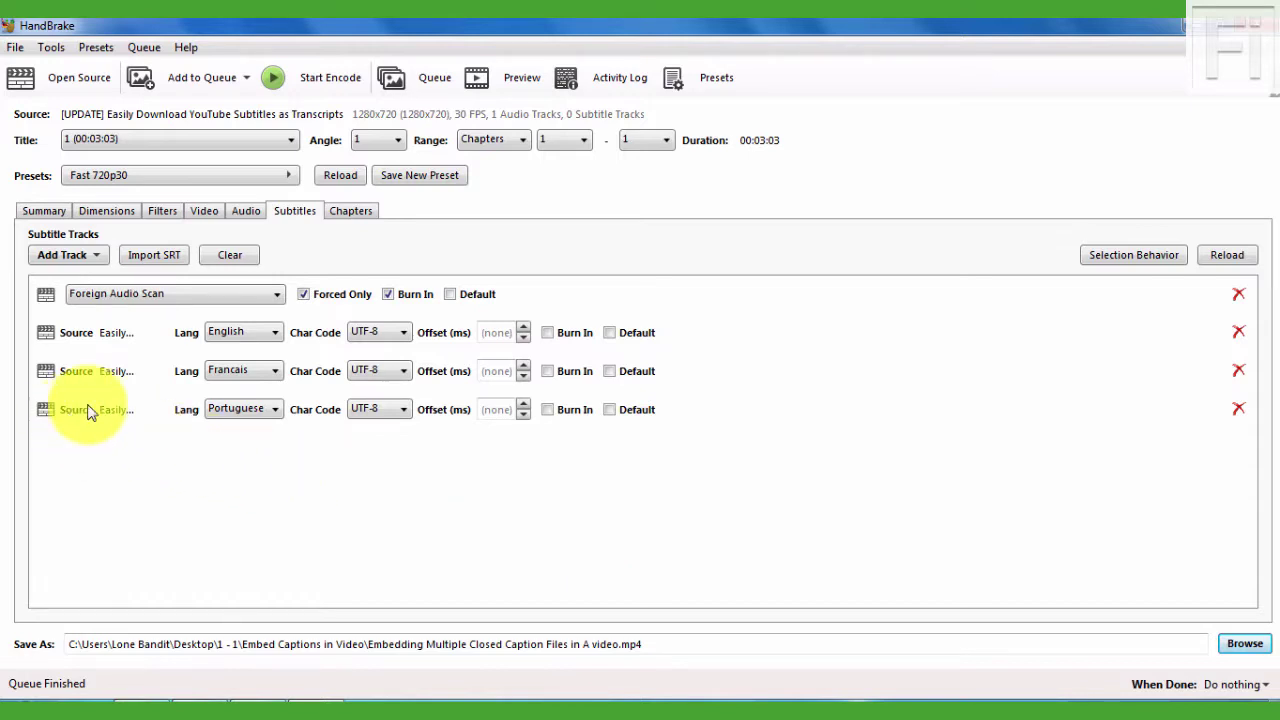
- Import the Arabic .ar.srt file as a fourth SRT subtitle track
click(166, 252)
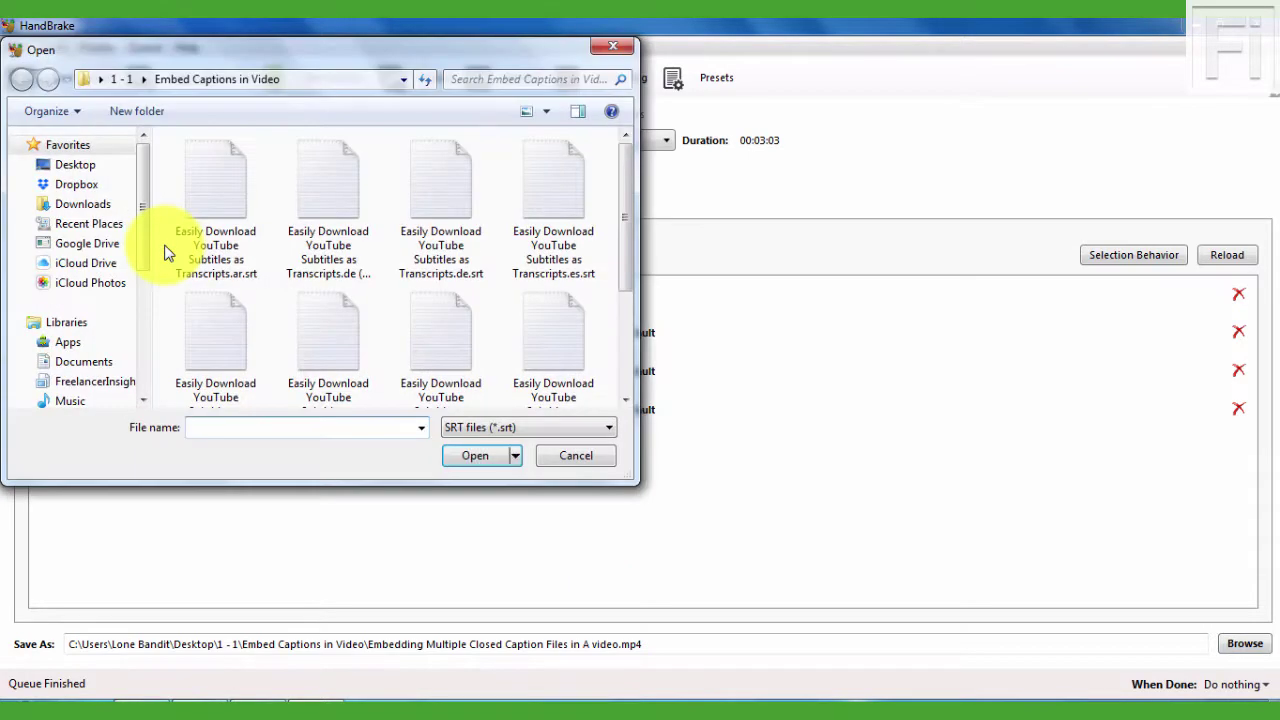
click(250, 245)
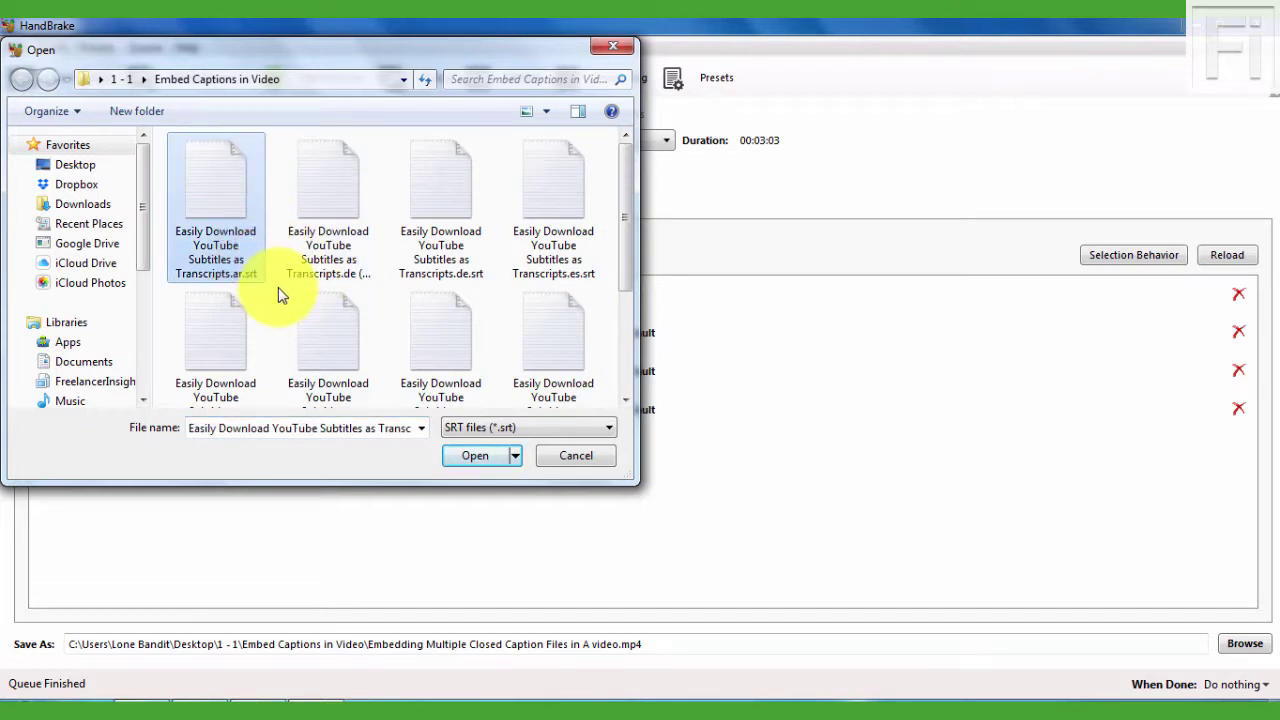
click(471, 455)
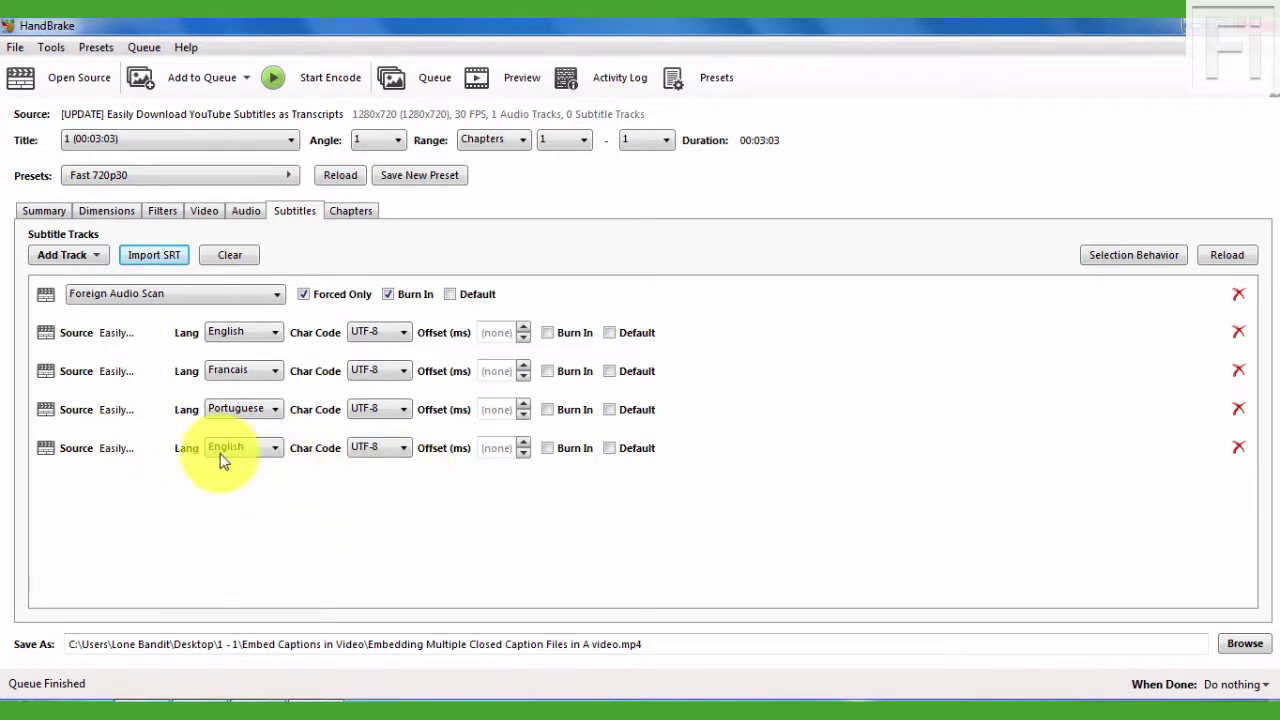
- Set the fourth track's language to Arabic, keeping its character encoding at UTF-8
click(260, 448)
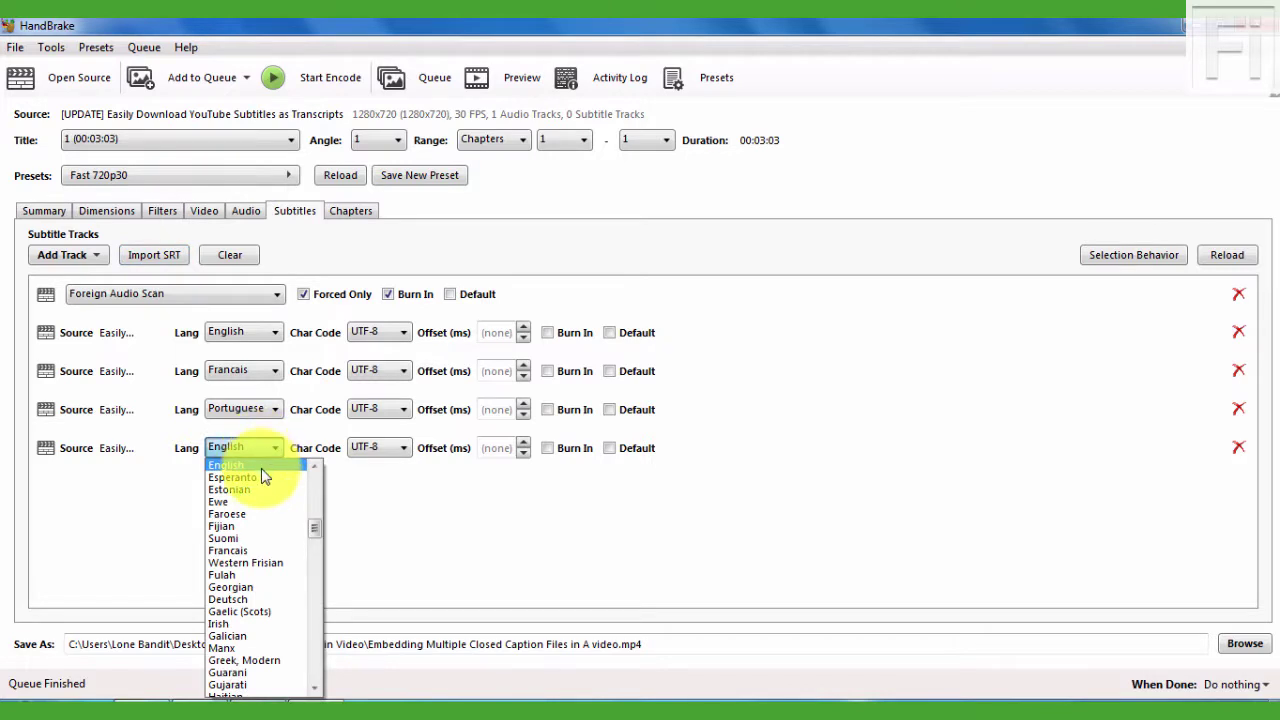
scroll(262, 470, up, 13)
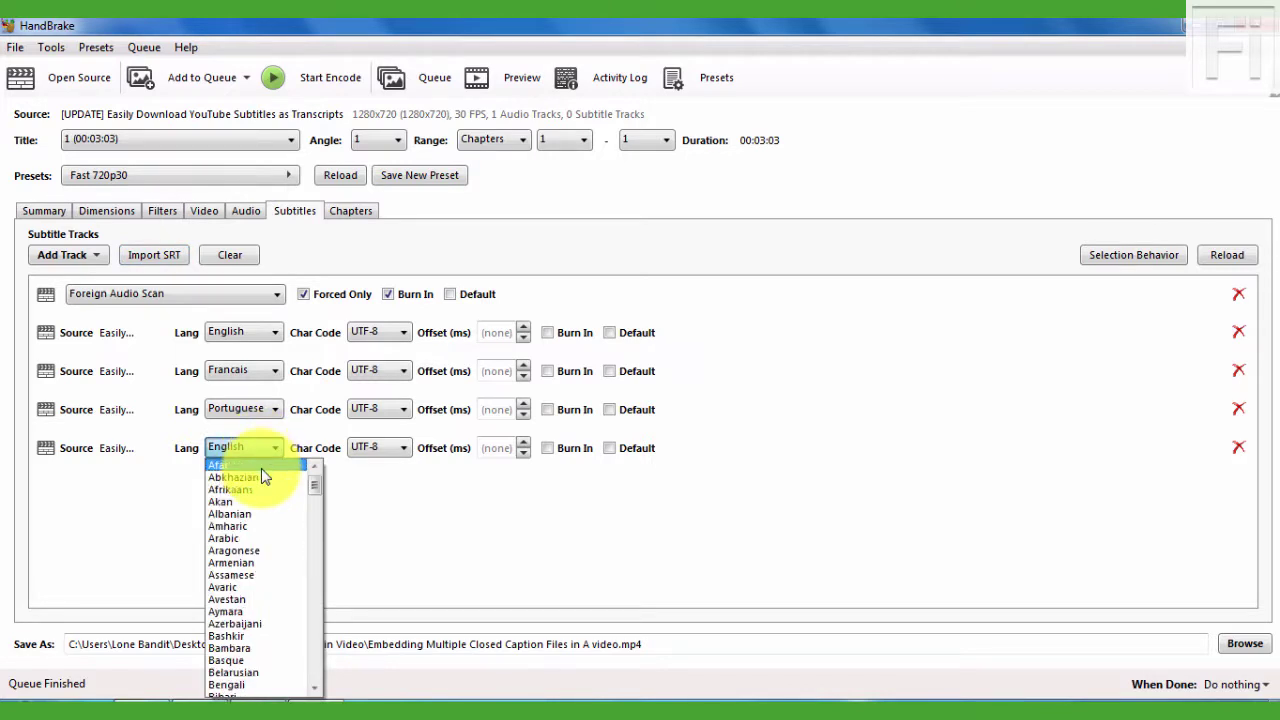
click(241, 540)
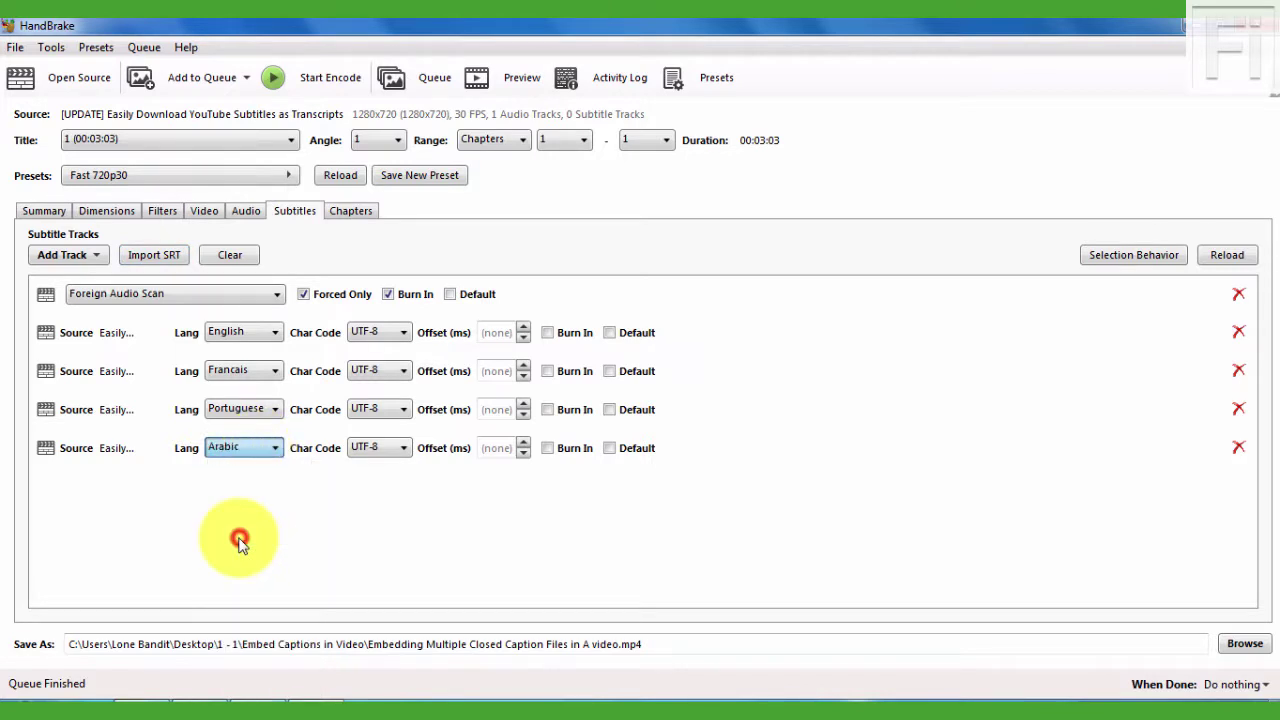
click(403, 448)
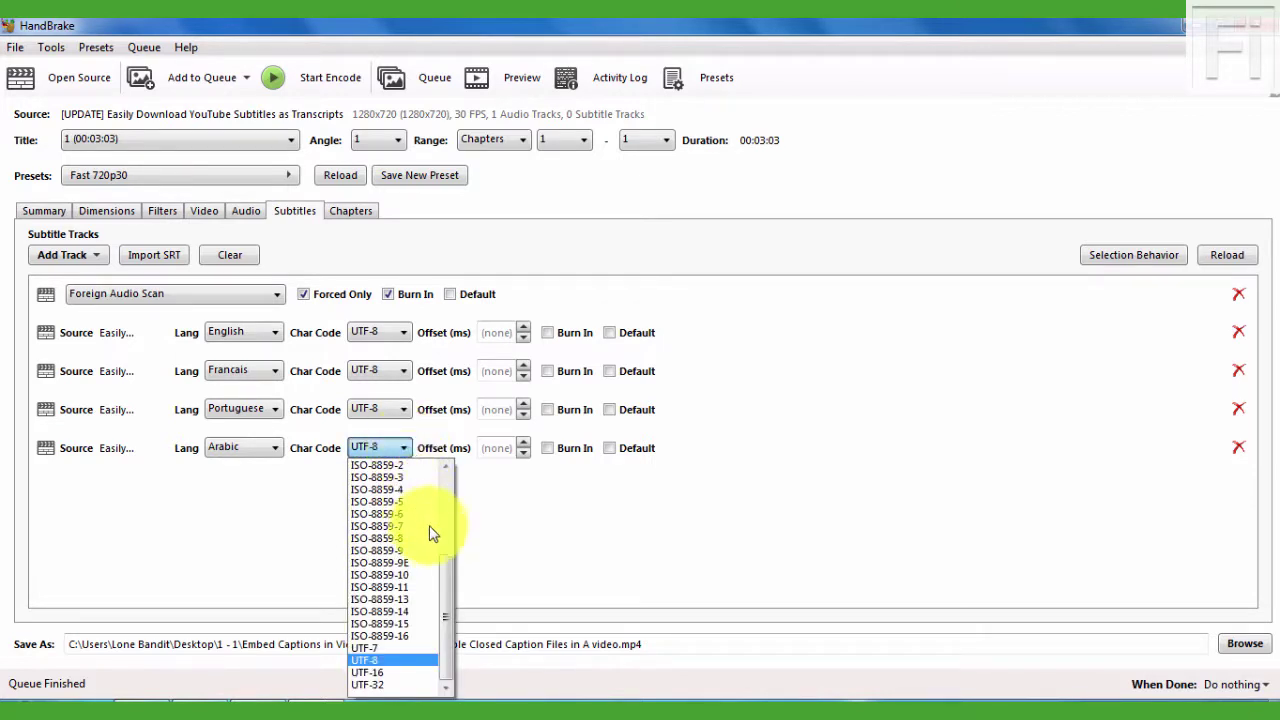
drag(445, 590, 445, 466)
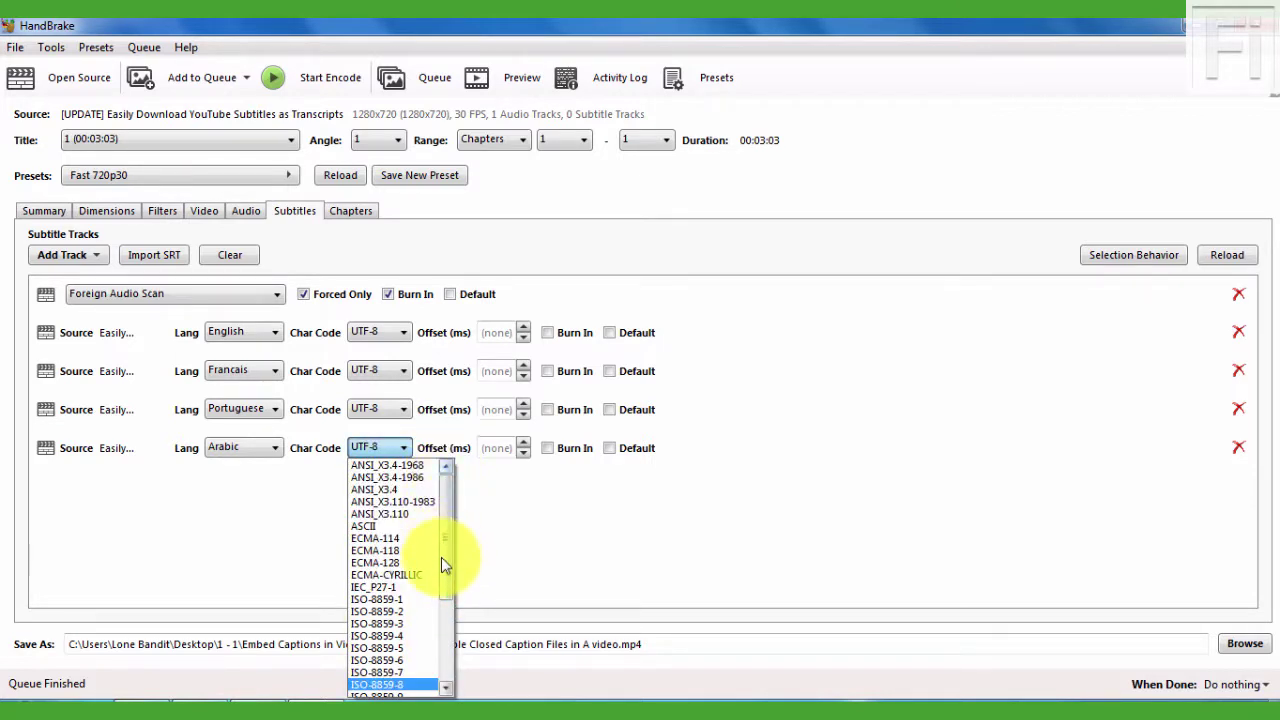
click(477, 499)
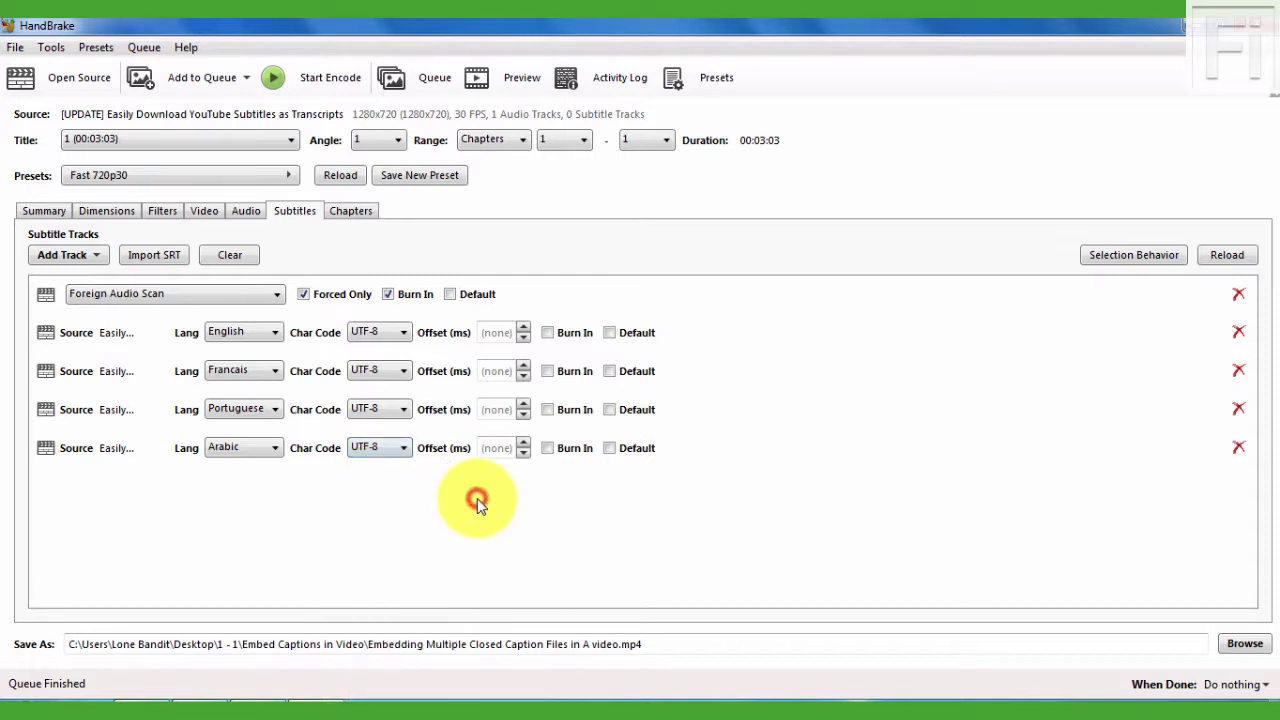